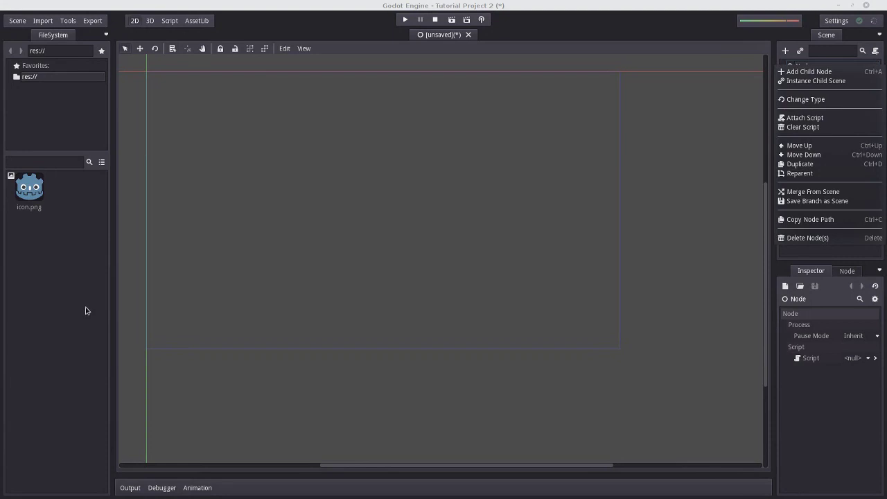
Close the root Node's right-click menu in the Scene dock, leaving a plain Node scene.
left_click(802, 67)
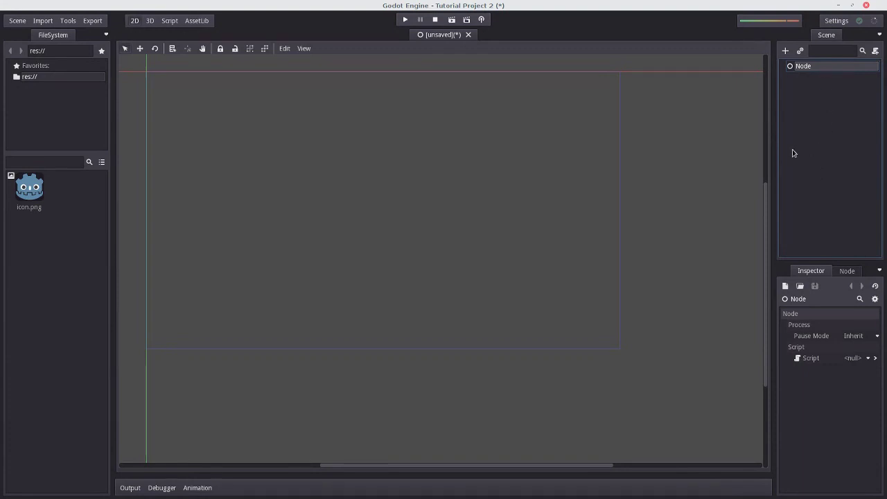
scroll(210, 85, "down", 2)
scroll(501, 83, "up", 3)
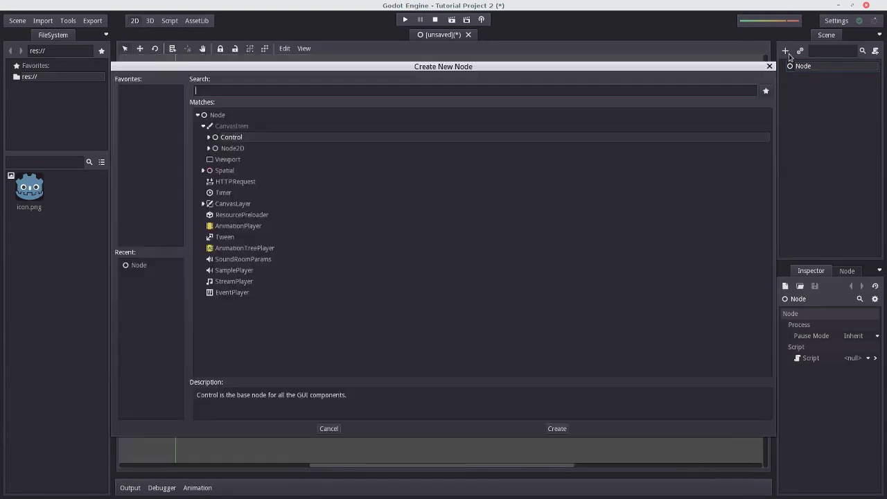
In Create New Node, expand the Node2D types, highlight Sprite, and focus the search field.
left_click(787, 52)
left_click(208, 148)
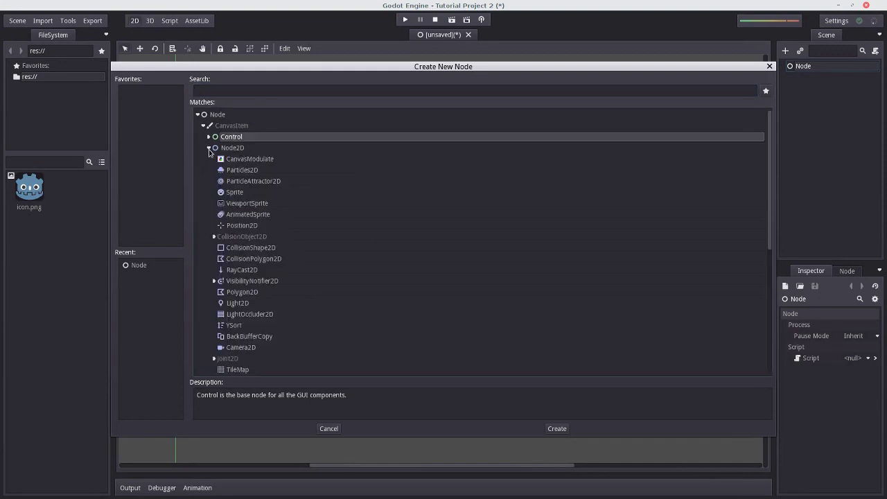
left_click(236, 194)
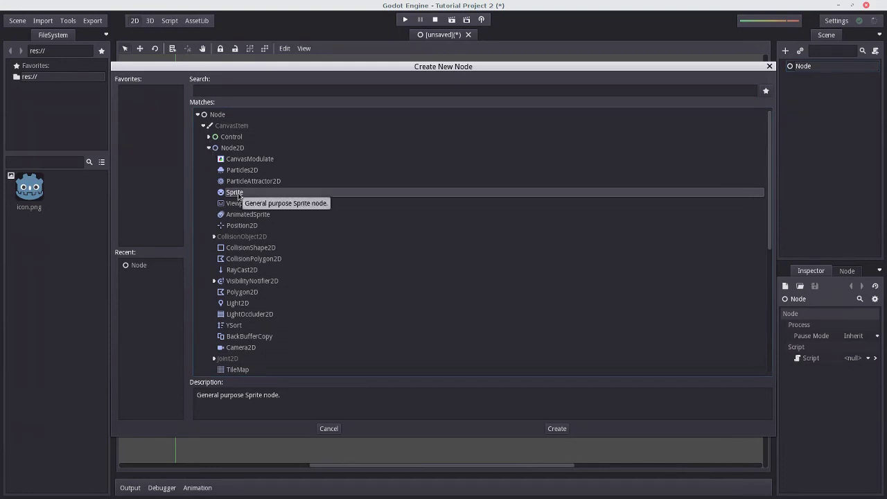
left_click(243, 95)
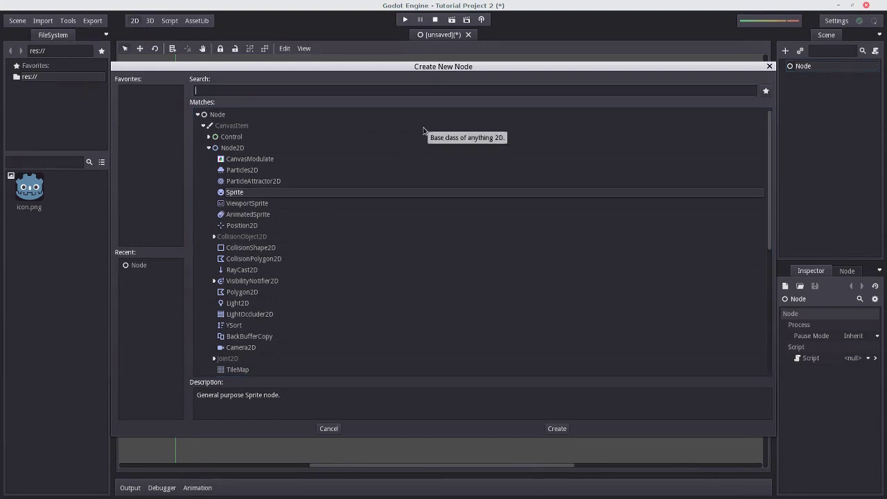
Search 'sprite' among node types and compare Sprite, Sprite3D and AnimatedSprite3D.
type("sorute")
key("BackSpace")
key("BackSpace")
key("BackSpace")
key("BackSpace")
key("BackSpace")
type("prite")
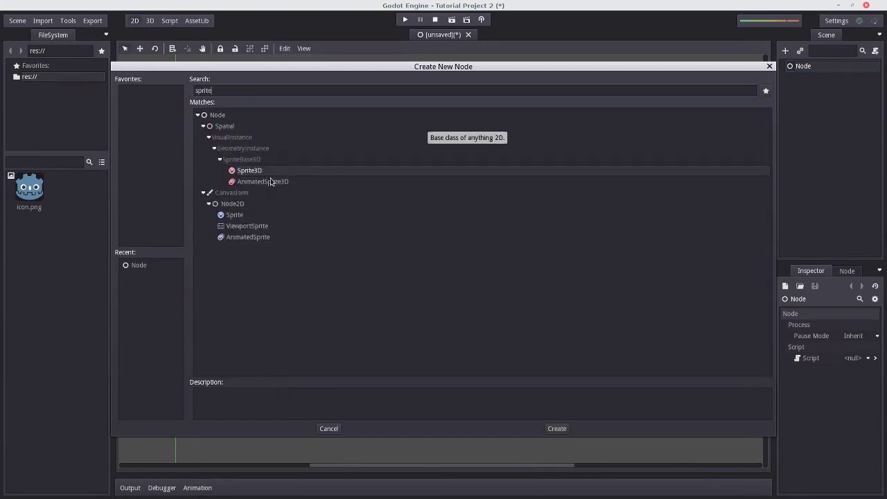
left_click(242, 217)
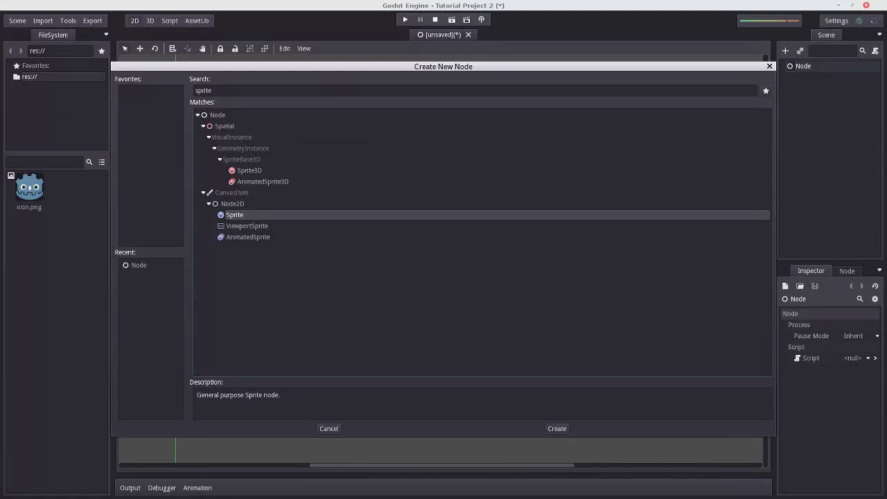
left_click(277, 175)
left_click(283, 182)
left_click(272, 173)
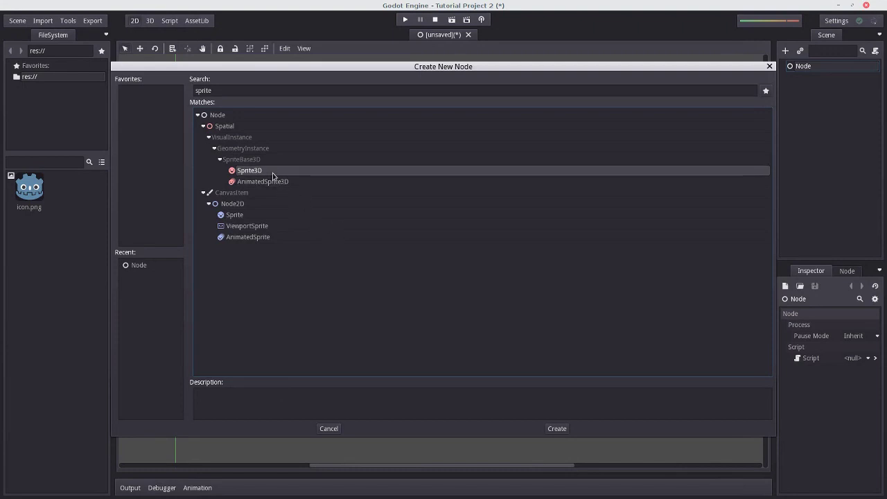
left_click(277, 182)
Review the AnimatedSprite and ViewportSprite descriptions, then create a plain Sprite under the root.
left_click(238, 239)
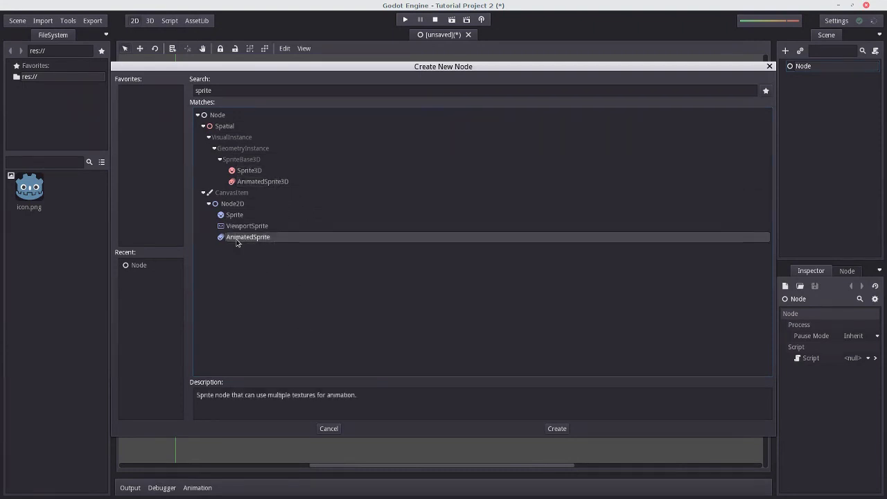
left_click(247, 226)
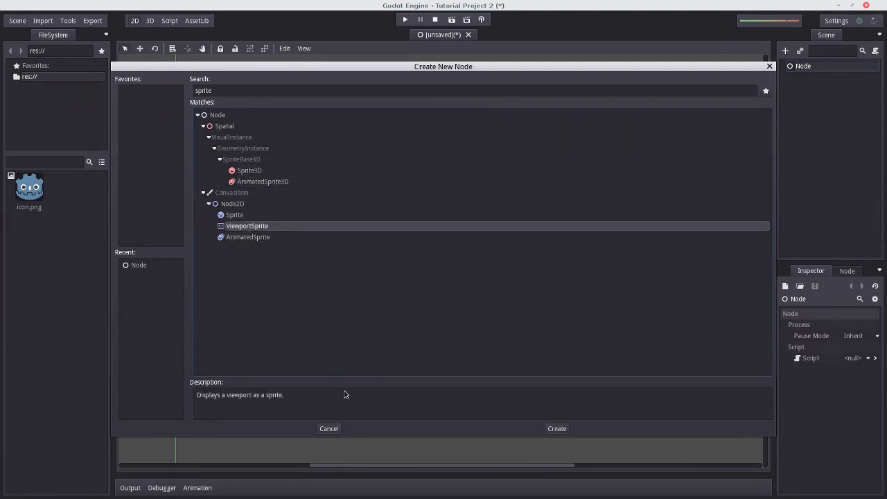
left_click(271, 214)
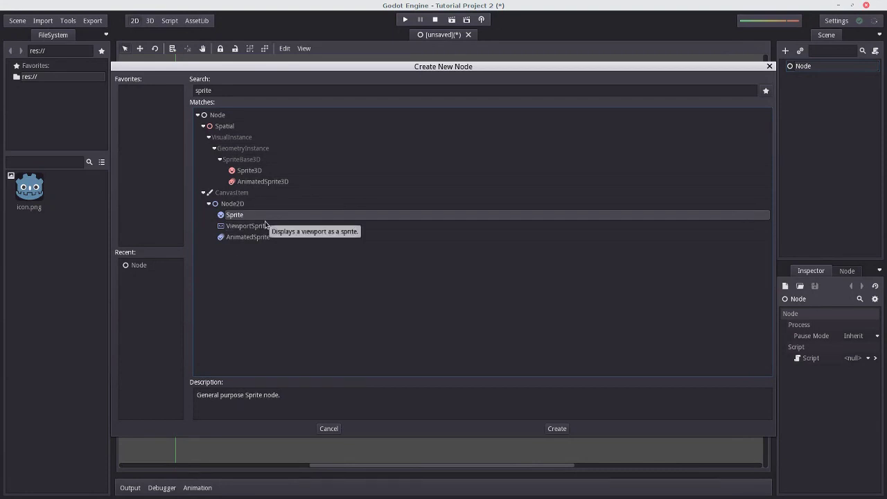
left_click(270, 237)
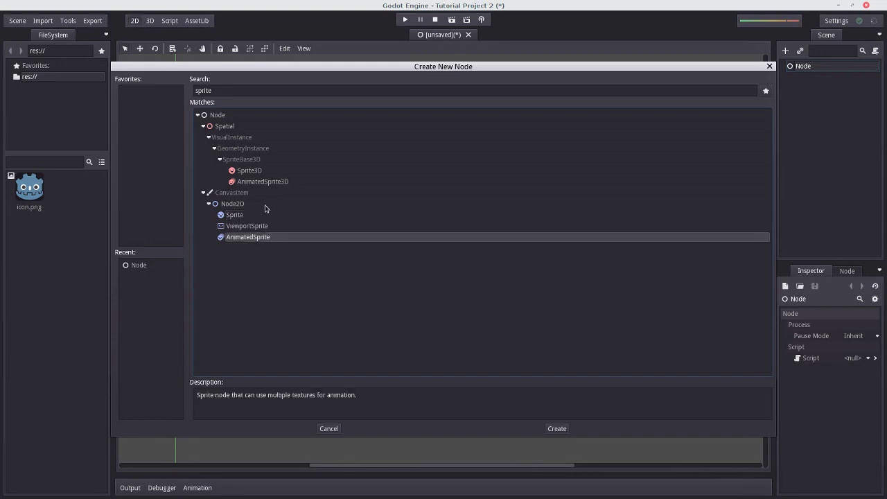
left_click(276, 183)
left_click(255, 229)
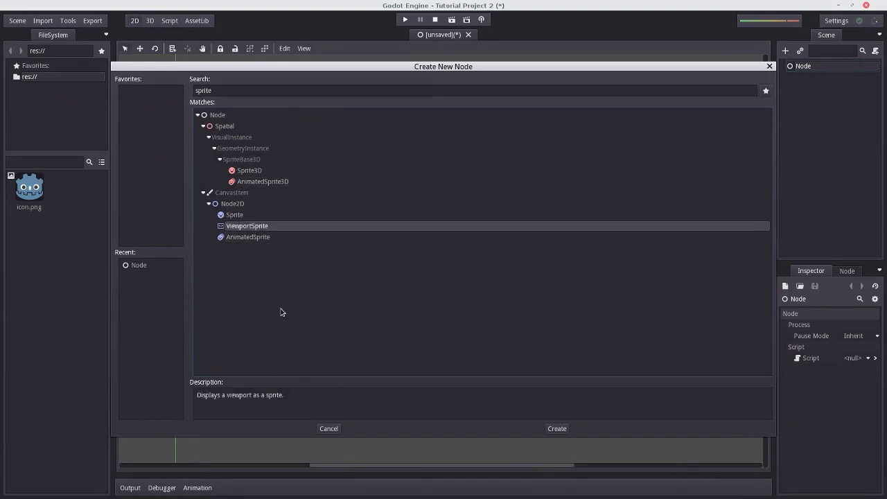
left_click(240, 215)
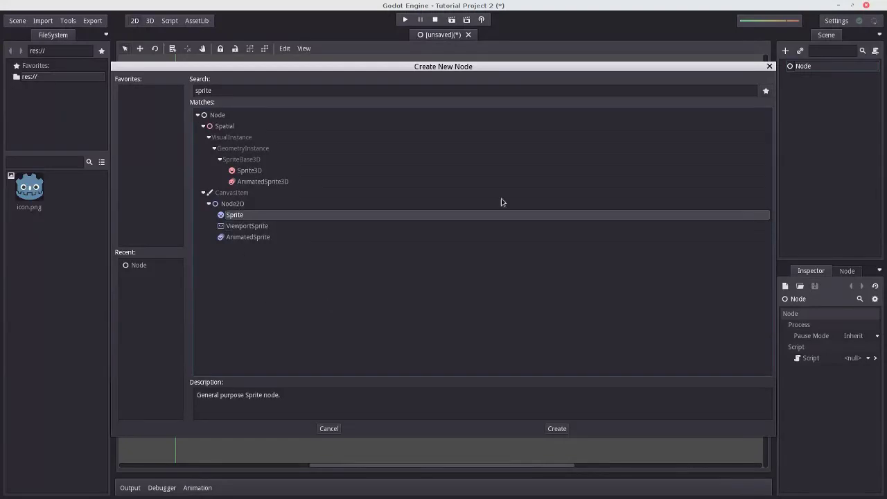
left_click(557, 429)
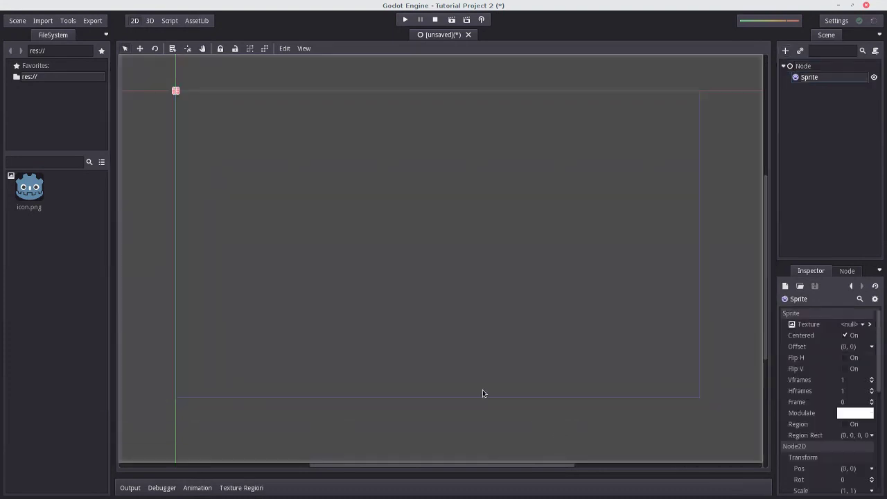
left_click(810, 77)
left_click(803, 66)
left_click(810, 77)
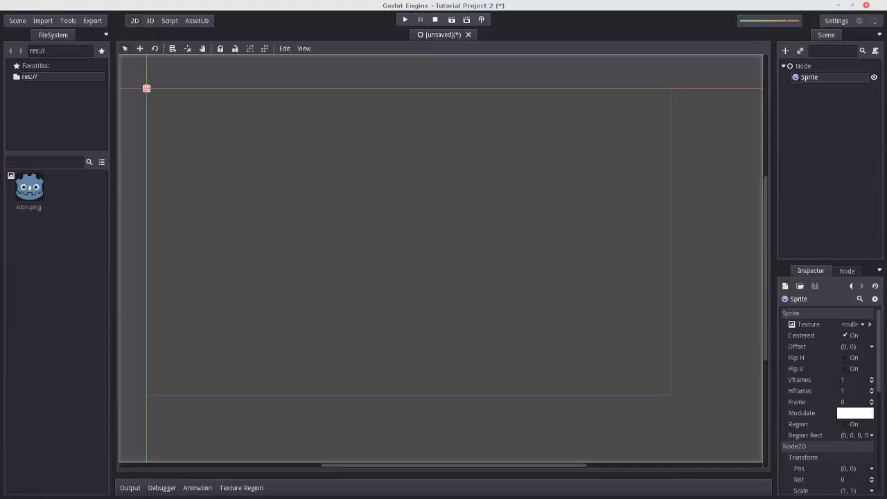
scroll(477, 202, "down", 1)
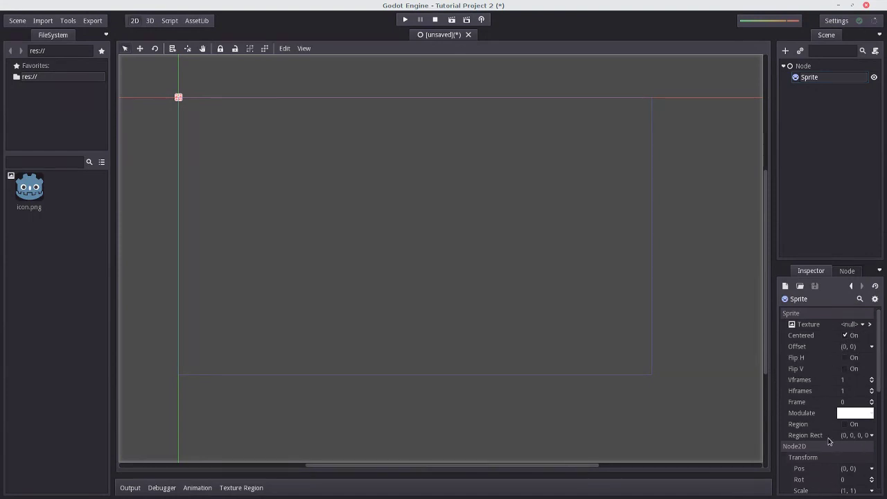
scroll(845, 388, "down", 8)
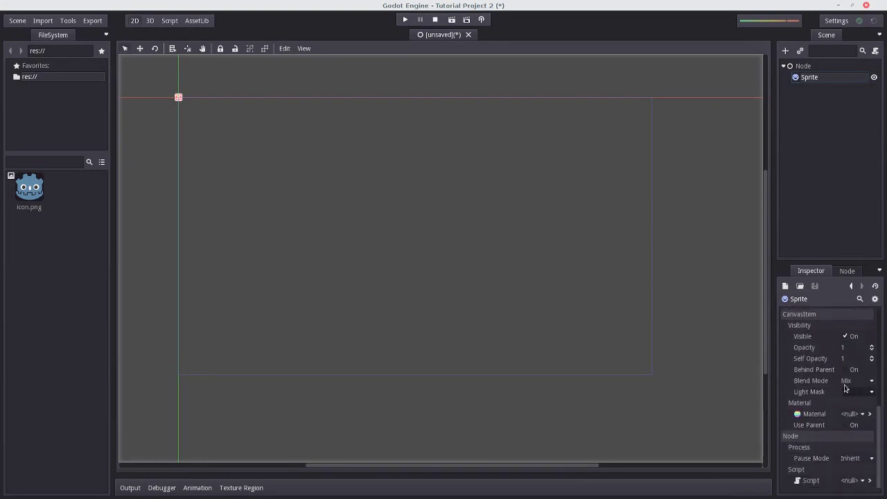
scroll(845, 389, "up", 8)
left_click(818, 66)
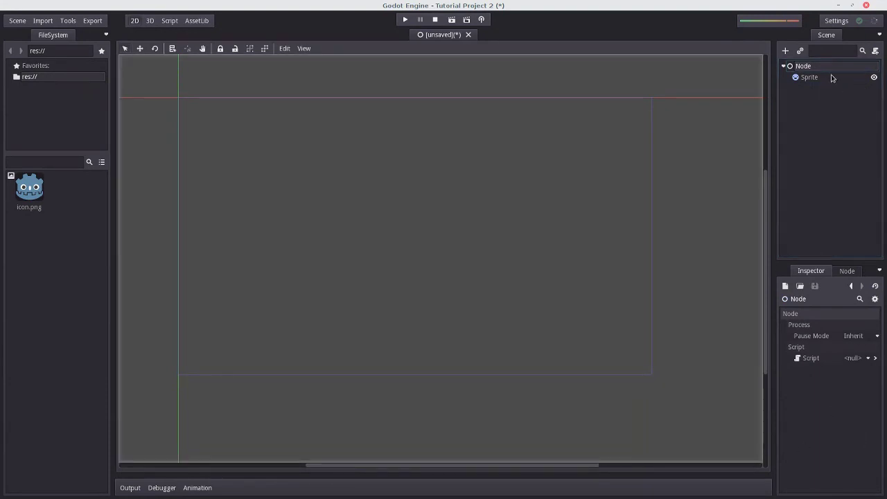
left_click(833, 77)
scroll(814, 370, "down", 3)
scroll(832, 380, "up", 3)
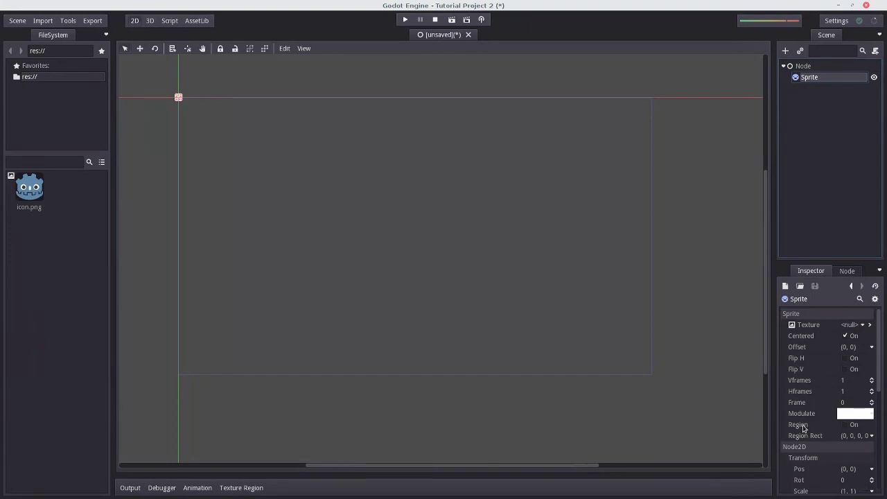
left_click(862, 324)
left_click(798, 325)
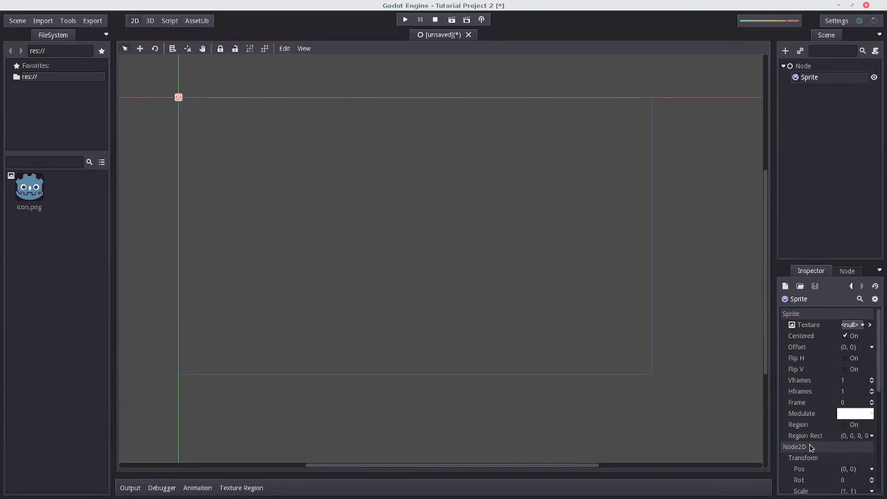
scroll(820, 353, "down", 5)
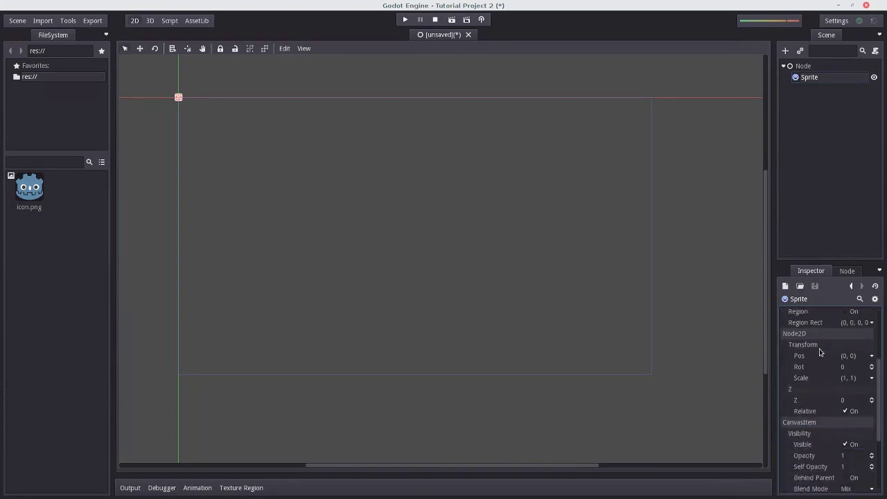
Browse Sprite and Node2D in Create New Node, cancel without adding, and select the root Node.
left_click(787, 51)
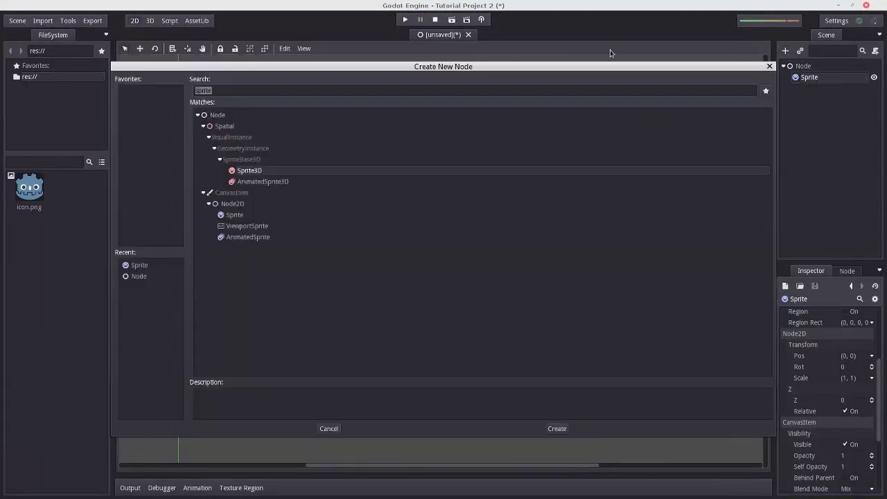
left_click(231, 214)
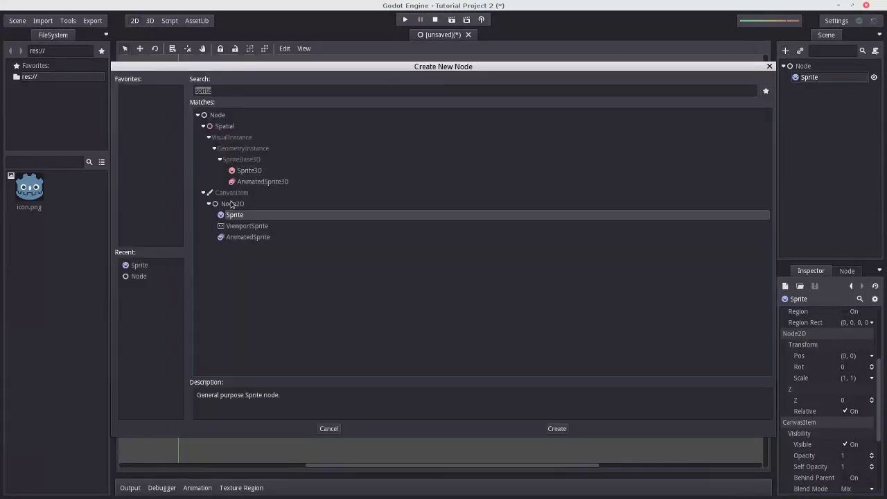
left_click(231, 203)
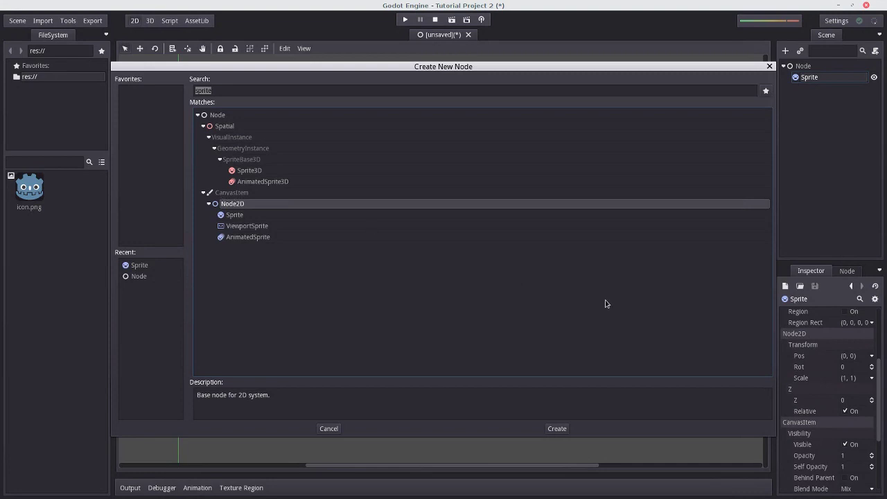
scroll(823, 414, "down", 2)
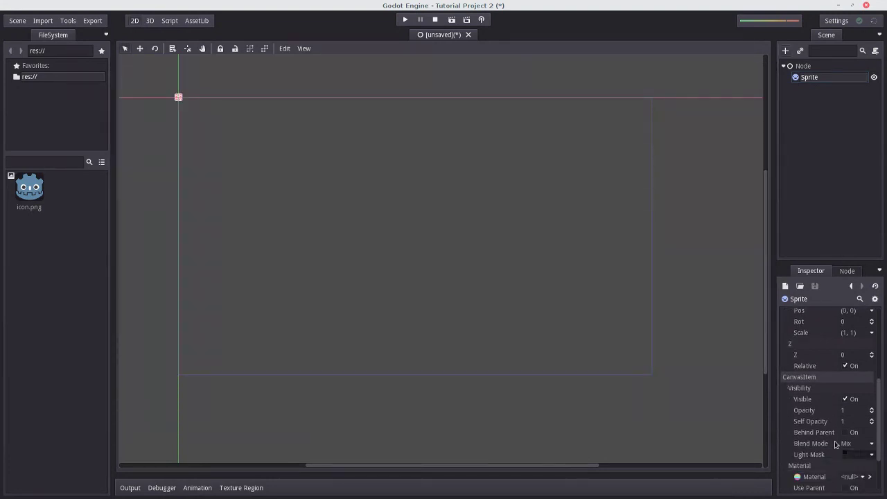
scroll(837, 443, "down", 3)
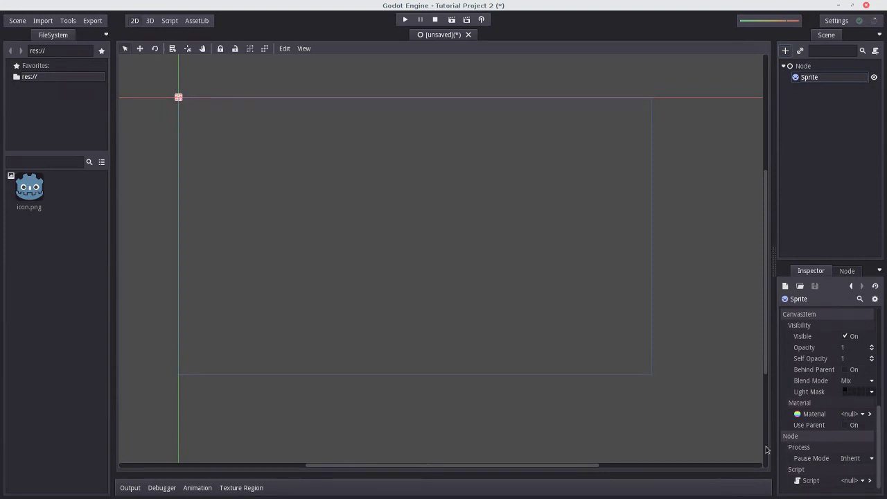
left_click(832, 66)
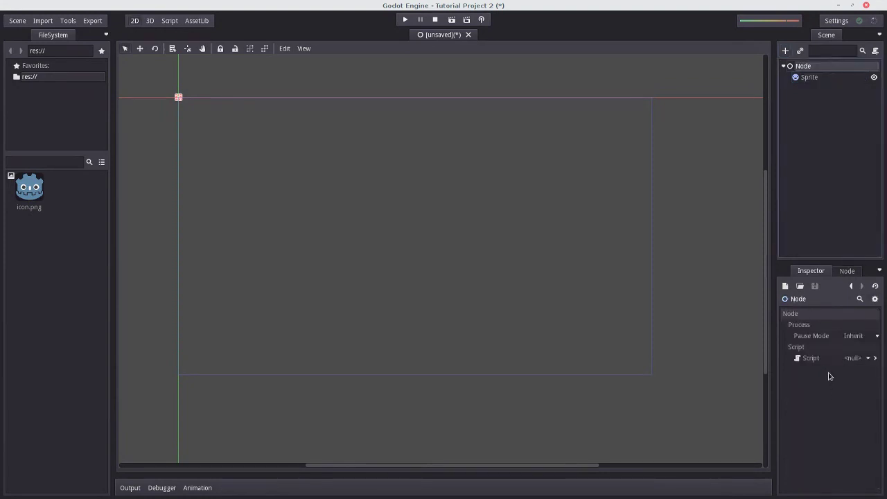
Load res://icon.png as the Sprite's texture from the Inspector.
left_click(831, 80)
scroll(834, 394, "up", 5)
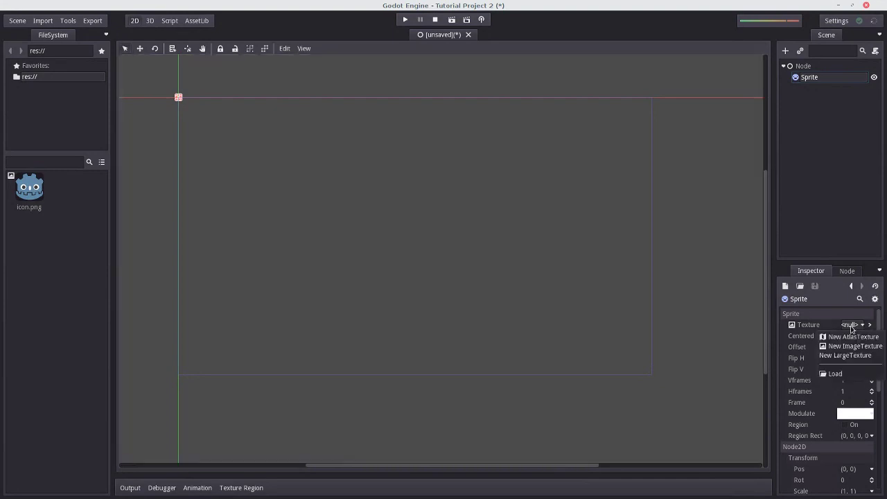
left_click(840, 375)
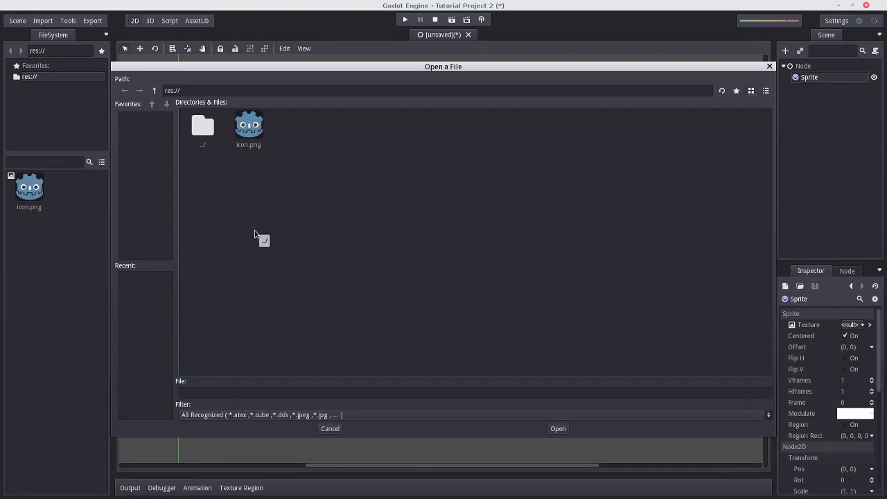
left_click(258, 126)
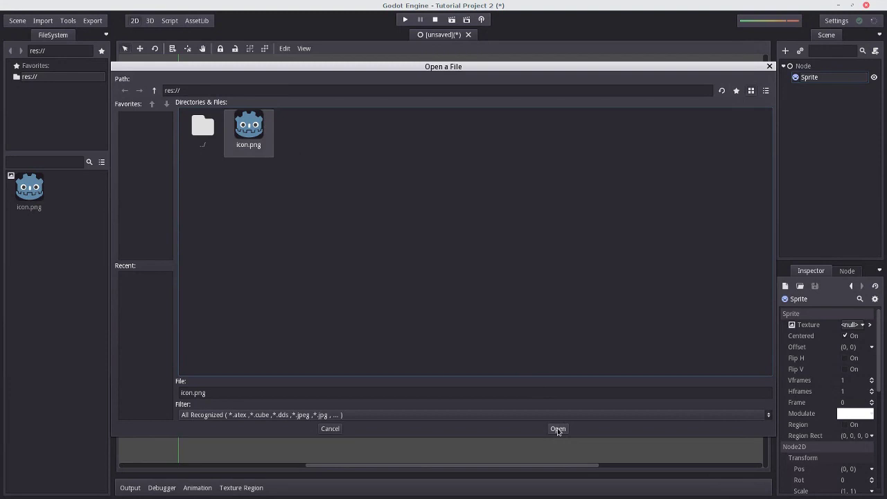
left_click(558, 429)
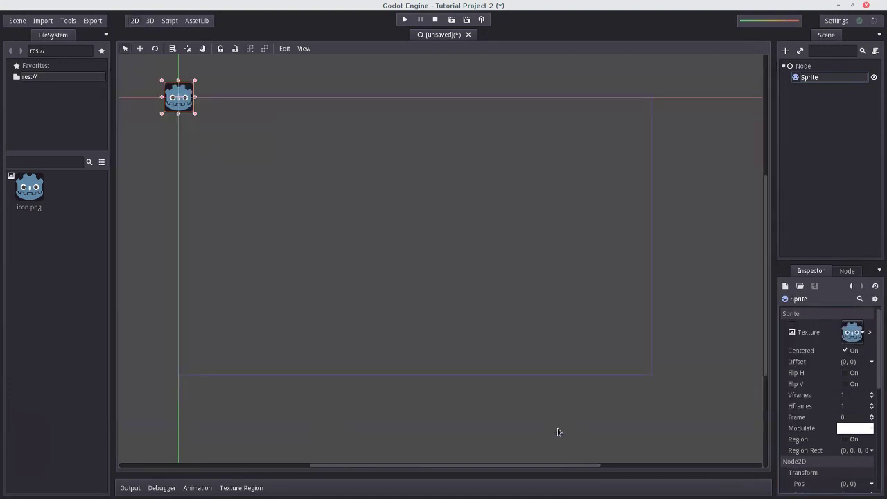
scroll(138, 131, "down", 2)
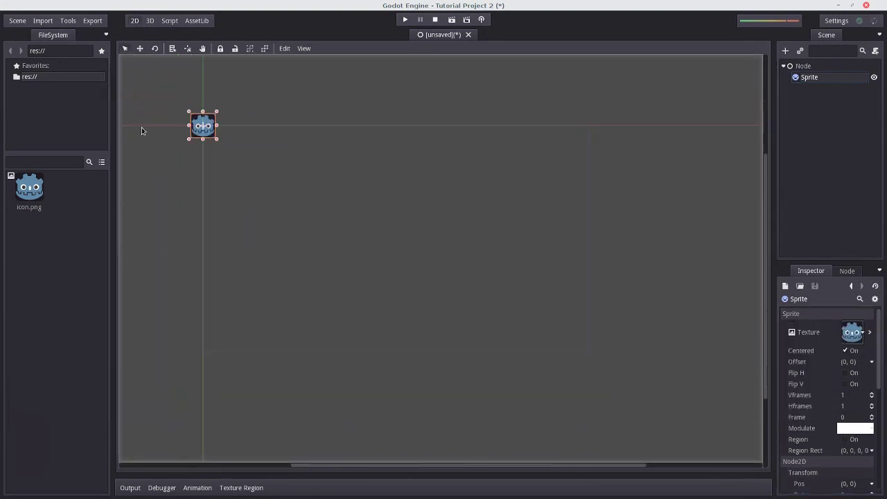
scroll(143, 95, "up", 8)
scroll(190, 150, "up", 2)
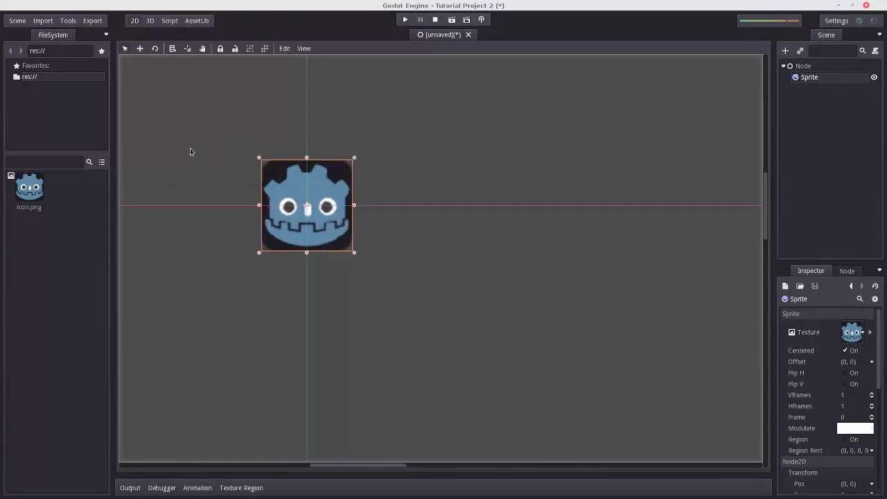
scroll(167, 148, "down", 3)
scroll(176, 168, "up", 8)
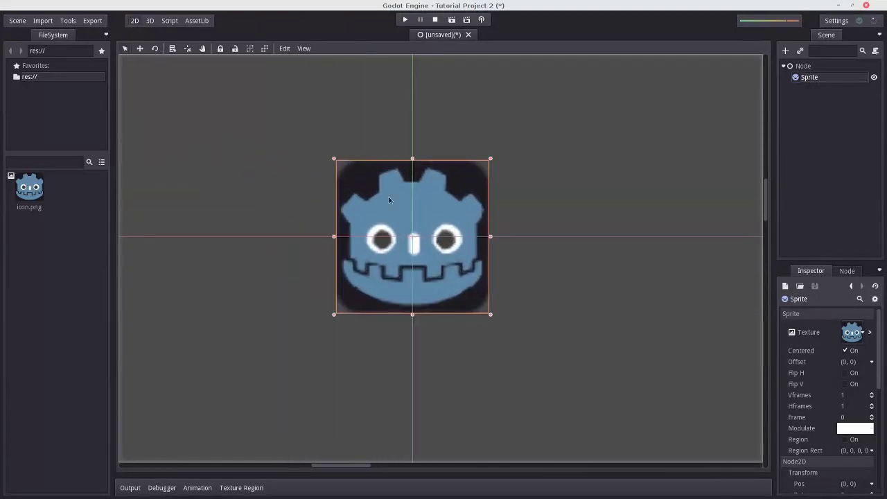
scroll(391, 297, "down", 10)
scroll(391, 277, "down", 5)
scroll(433, 311, "up", 4)
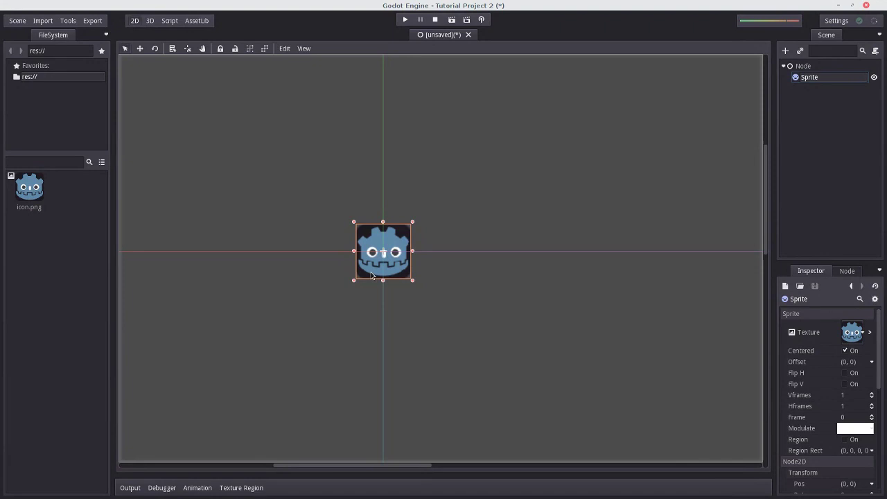
scroll(415, 319, "down", 2)
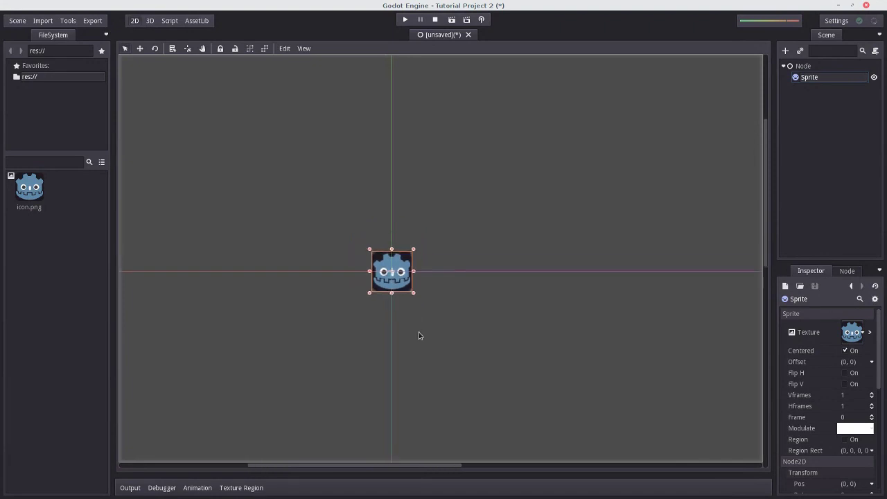
scroll(483, 373, "up", 1)
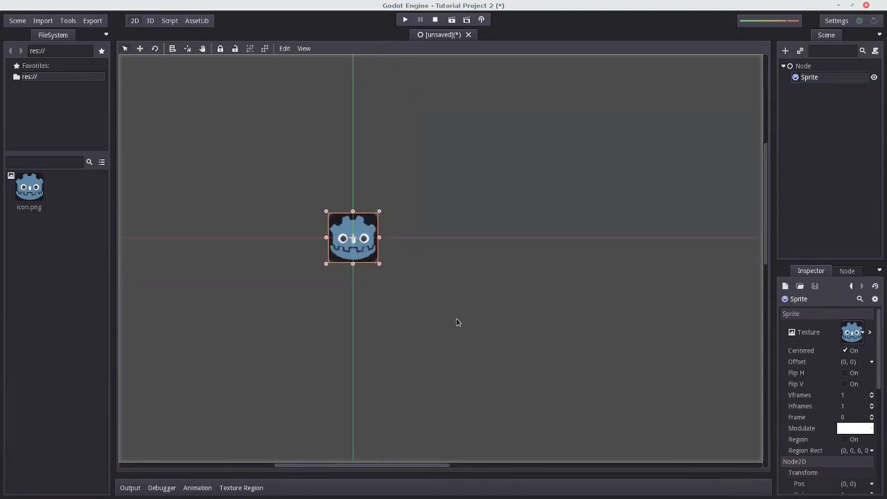
scroll(404, 271, "down", 3)
scroll(431, 276, "down", 2)
scroll(404, 219, "up", 2)
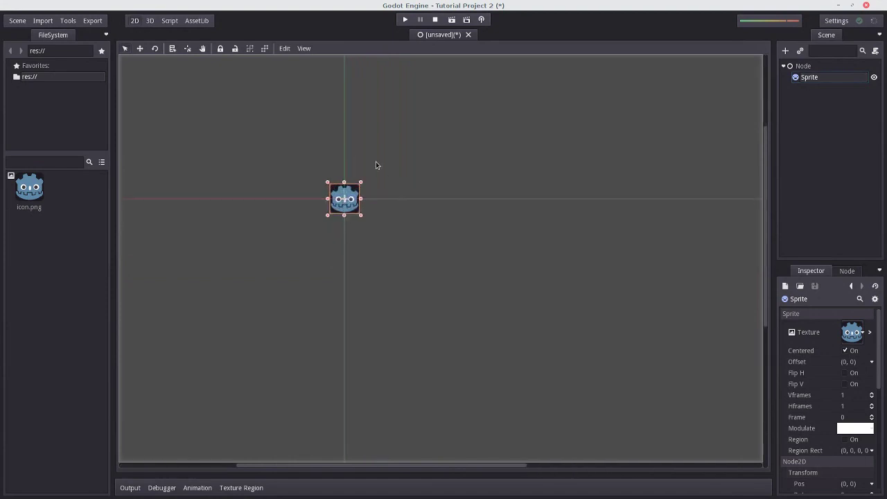
scroll(323, 171, "up", 3)
scroll(323, 170, "up", 2)
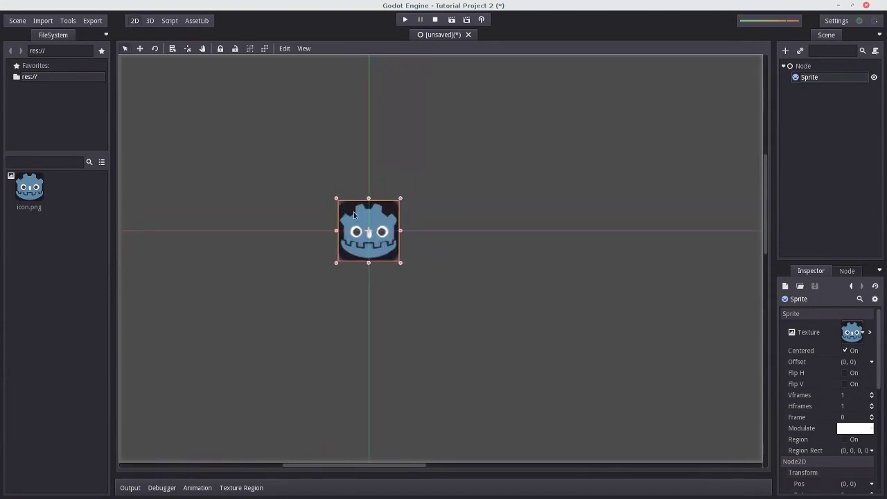
scroll(364, 227, "up", 1)
scroll(437, 280, "down", 5)
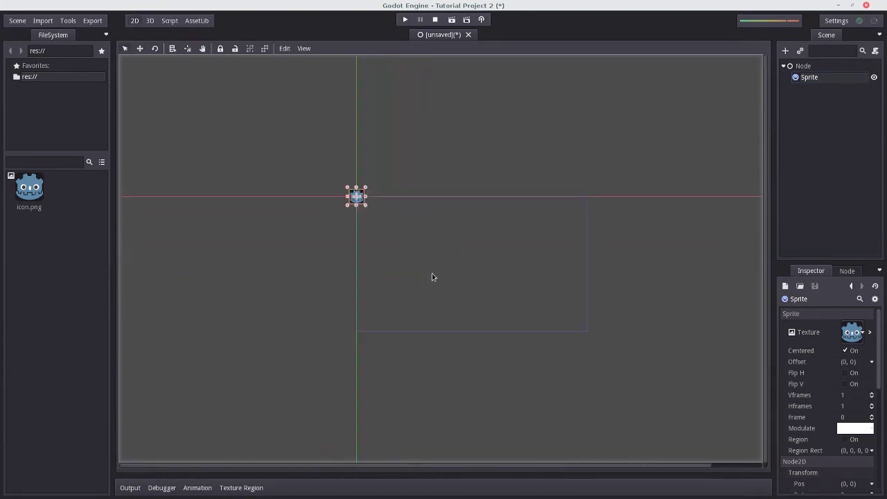
scroll(594, 296, "up", 5)
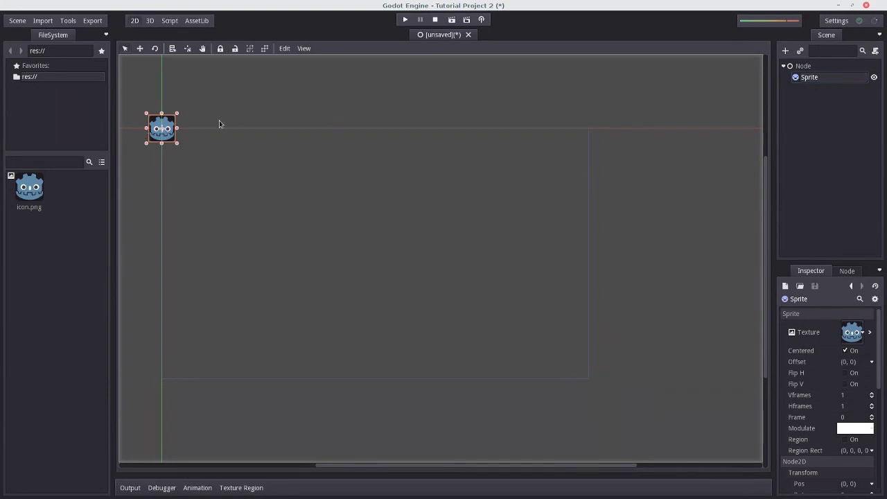
scroll(208, 249, "down", 2)
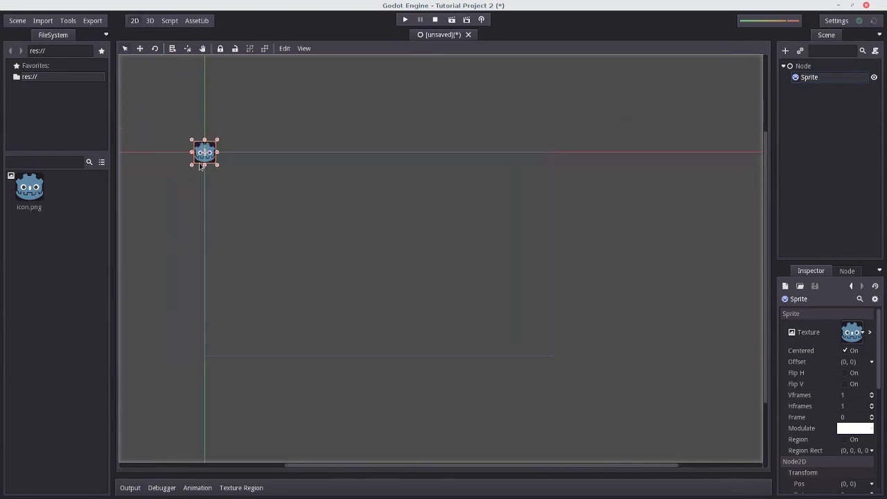
scroll(164, 126, "up", 3)
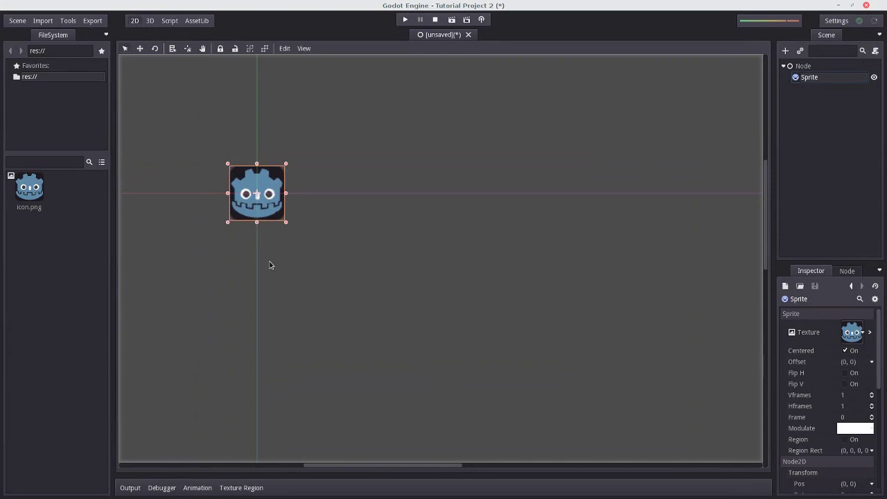
Drag the icon sprite down-right on the canvas and enlarge it.
left_click_drag(271, 209, 353, 332)
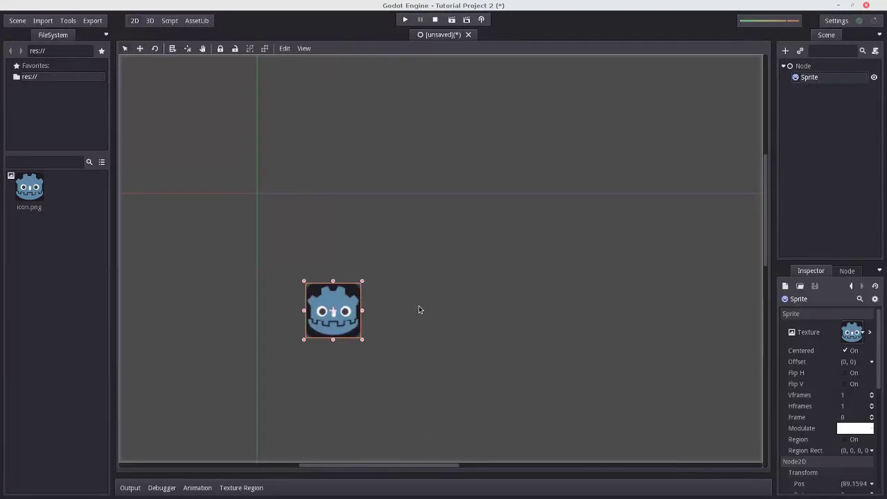
left_click_drag(362, 285, 495, 201)
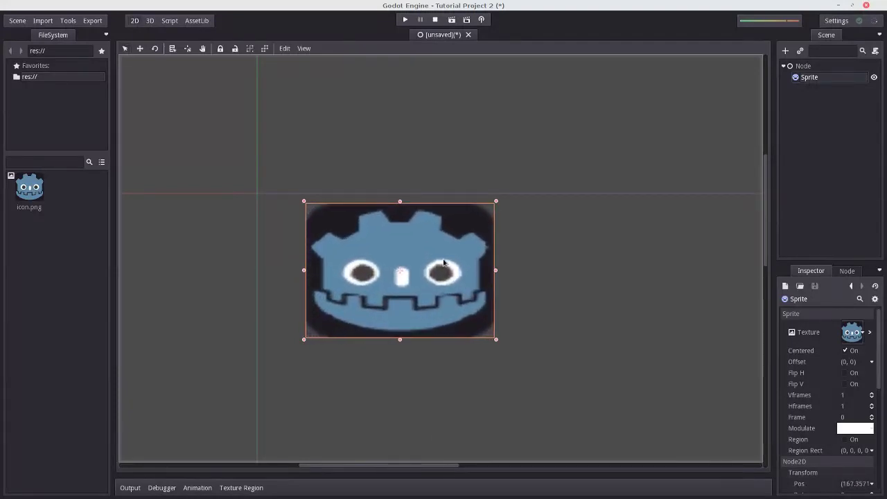
left_click_drag(301, 340, 329, 313)
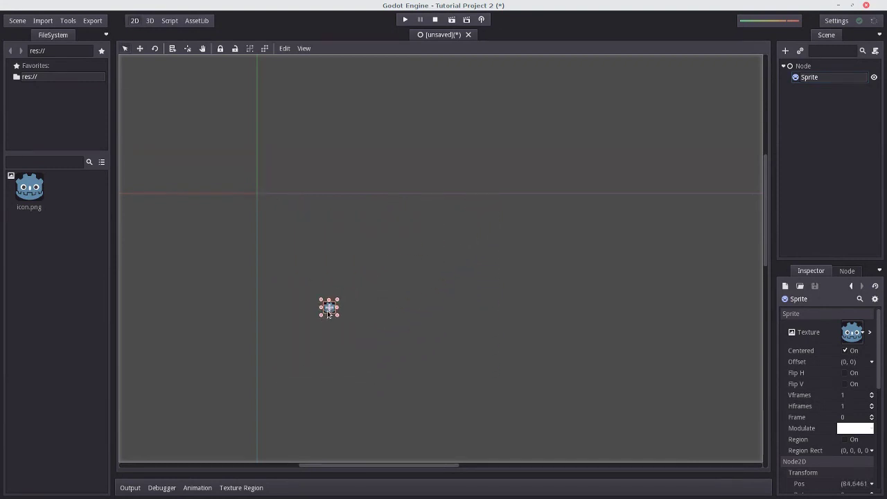
scroll(860, 433, "down", 3)
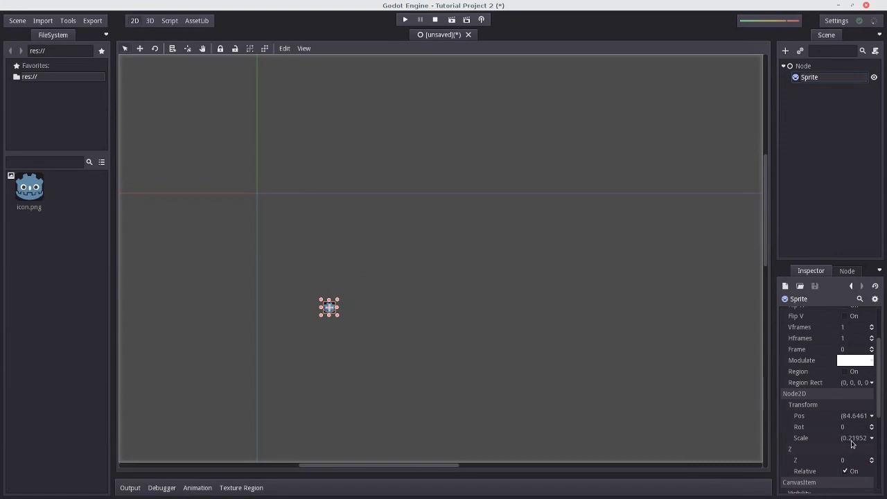
Set the Sprite's Transform Scale back to (1, 1).
left_click(853, 442)
type("1")
key("Tab")
type("1")
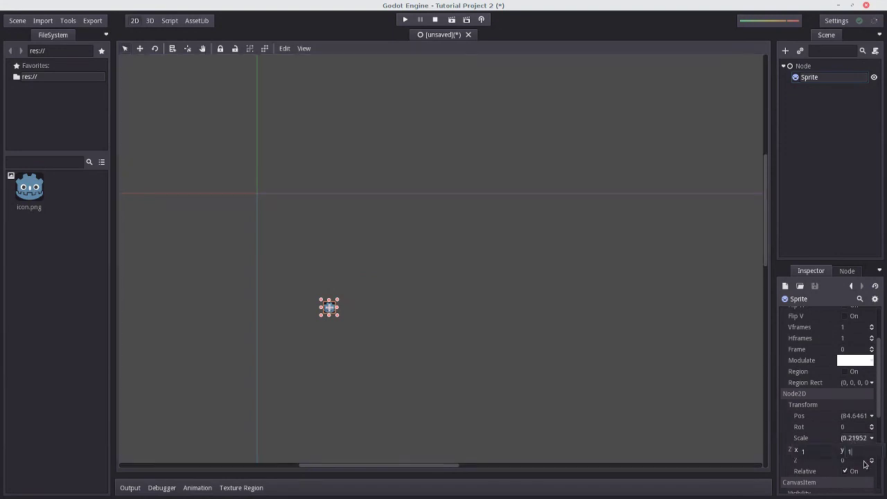
key("Return")
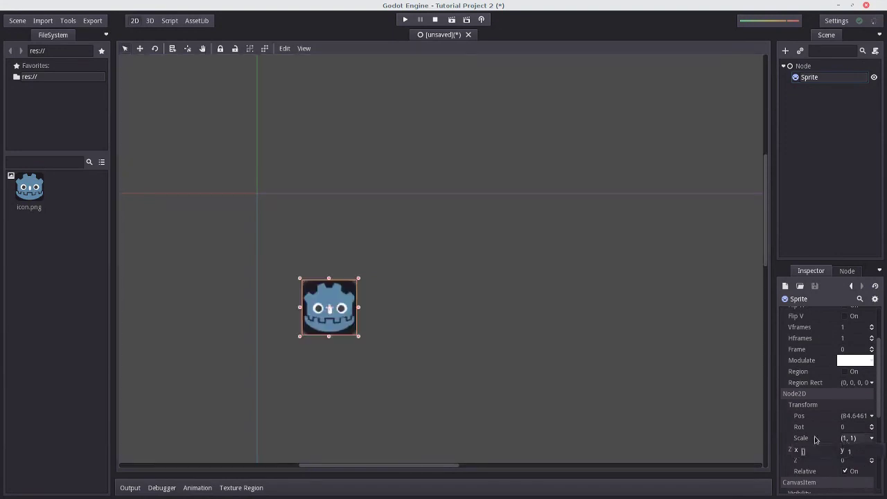
left_click(788, 440)
Drag the sprite below and right of the origin, to about x 109.502.
left_click(849, 418)
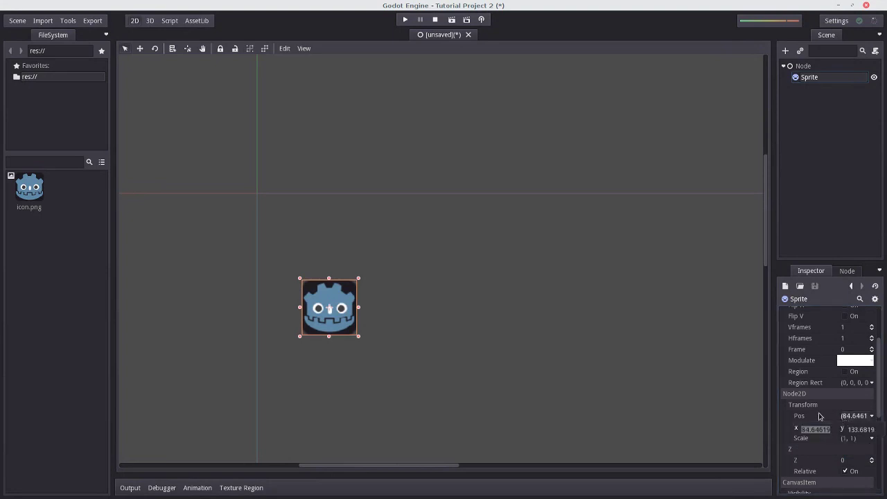
mouse_move(343, 318)
left_mouse_down()
mouse_move(368, 318)
mouse_move(368, 298)
mouse_move(345, 321)
mouse_move(350, 316)
left_mouse_up()
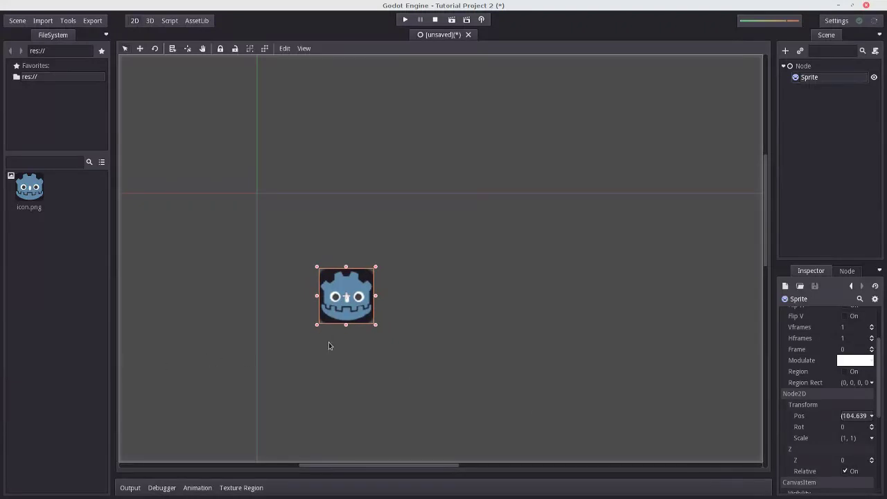
left_click_drag(354, 318, 359, 349)
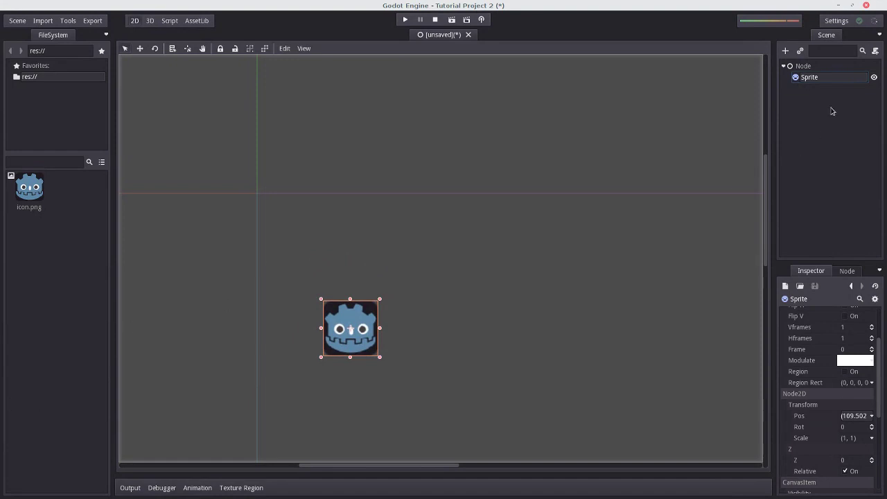
Select the root Node in the Scene tree as the new node's parent.
left_click(835, 66)
left_click(817, 79)
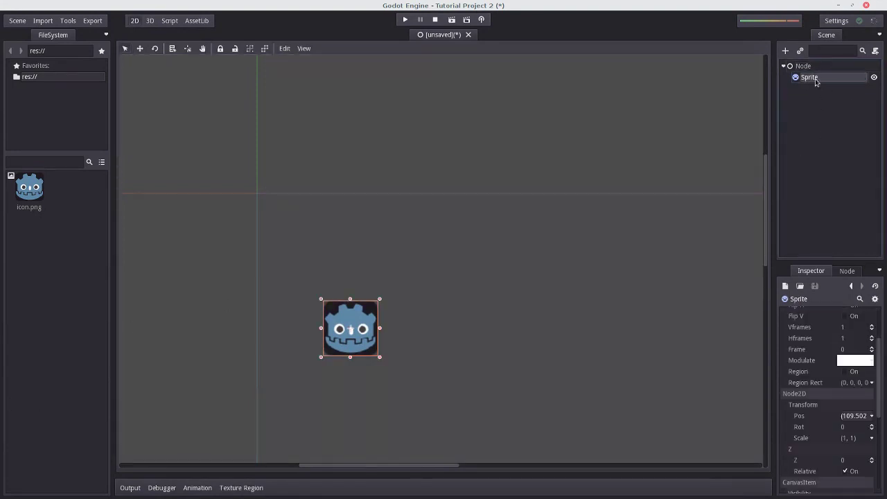
scroll(510, 242, "down", 5)
scroll(448, 244, "up", 4)
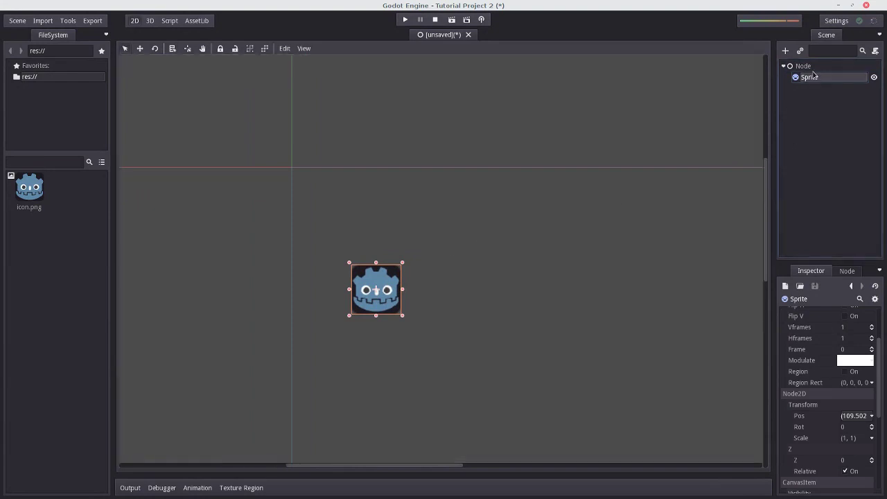
left_click(809, 67)
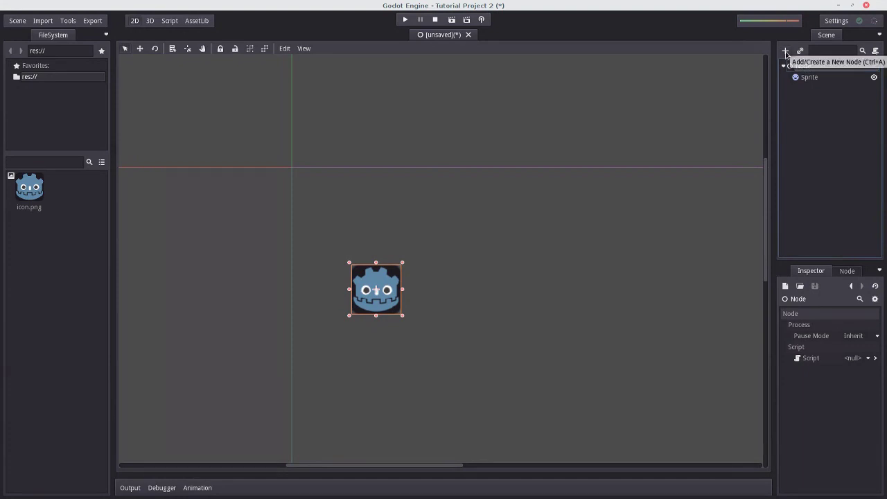
Search 'label' and create a Label node under the root Node.
left_click(787, 54)
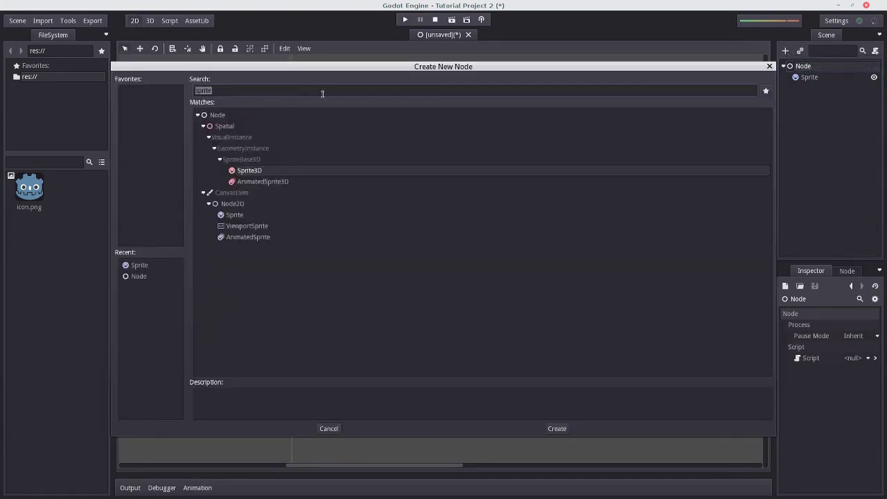
key("BackSpace")
type("label")
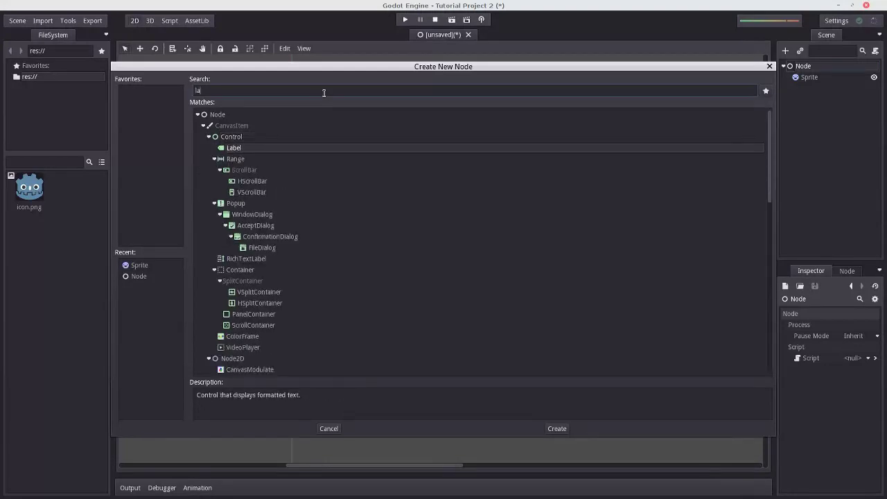
left_click(238, 151)
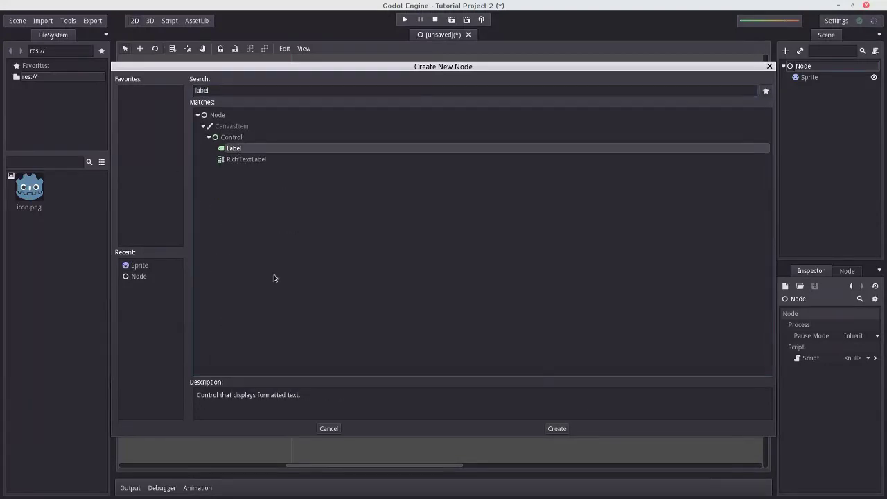
left_click(558, 428)
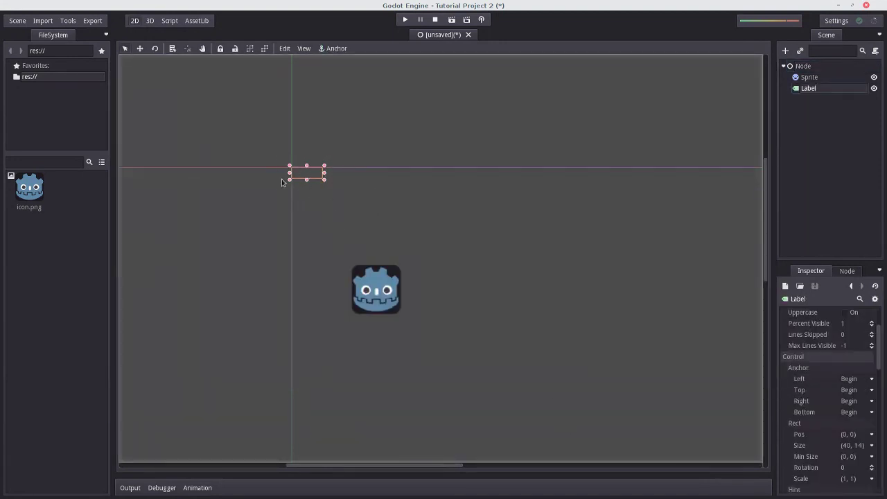
Set the Label's text to 'I really want to subscribe to' plus the channel name.
scroll(873, 420, "up", 3)
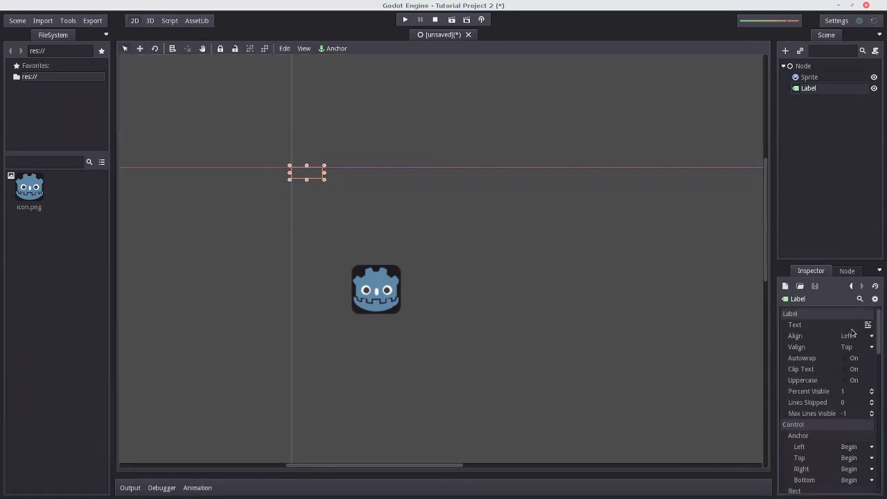
left_click(854, 325)
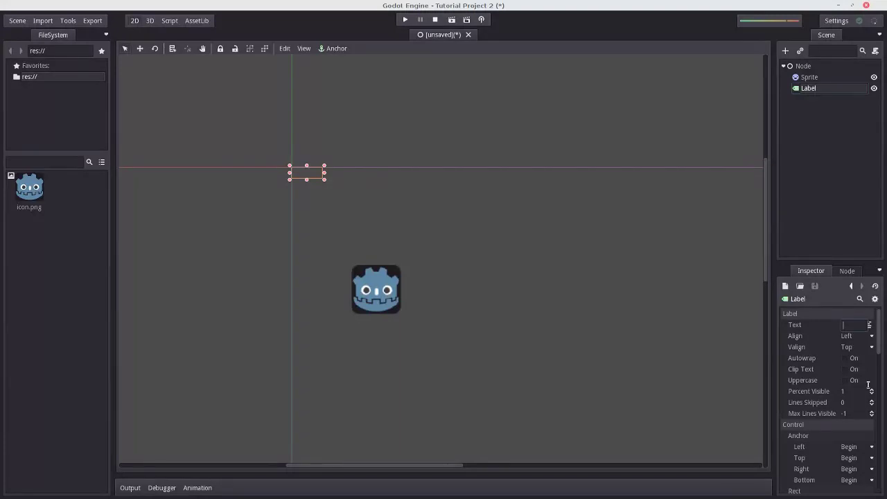
type("ally want to subscribe to oraito")
key("Return")
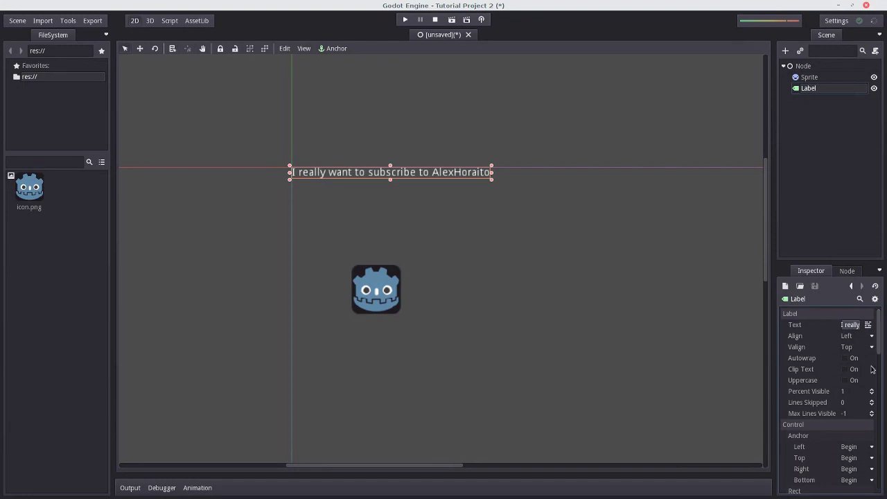
left_click(852, 325)
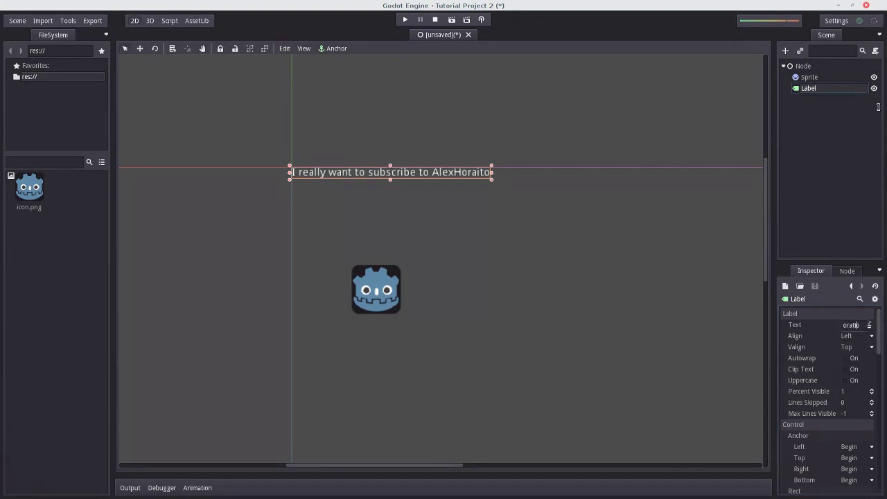
scroll(499, 257, "down", 1)
scroll(451, 254, "up", 2)
scroll(452, 256, "down", 5)
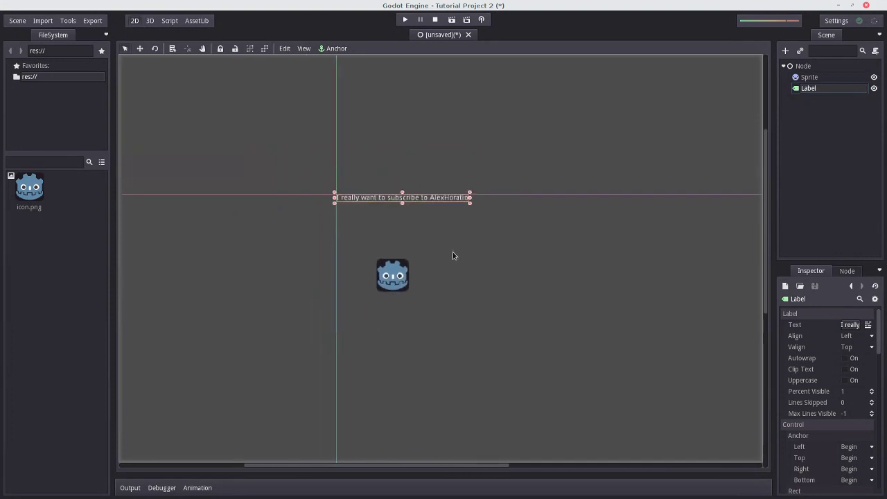
scroll(476, 267, "up", 3)
scroll(506, 297, "down", 1)
scroll(530, 333, "up", 1)
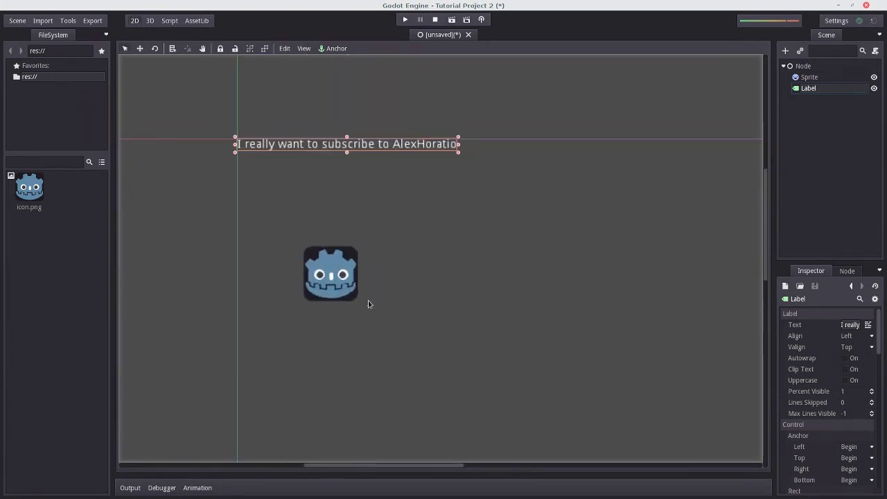
scroll(368, 302, "down", 1)
scroll(437, 158, "down", 2)
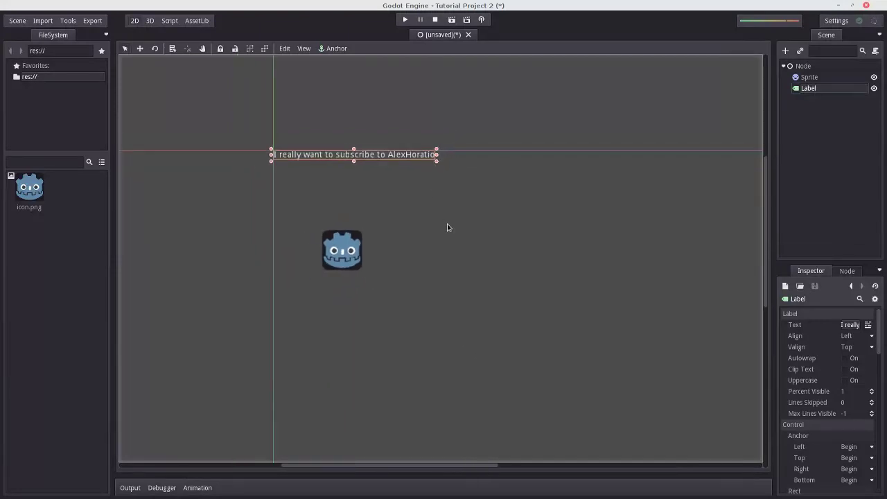
scroll(381, 186, "up", 3)
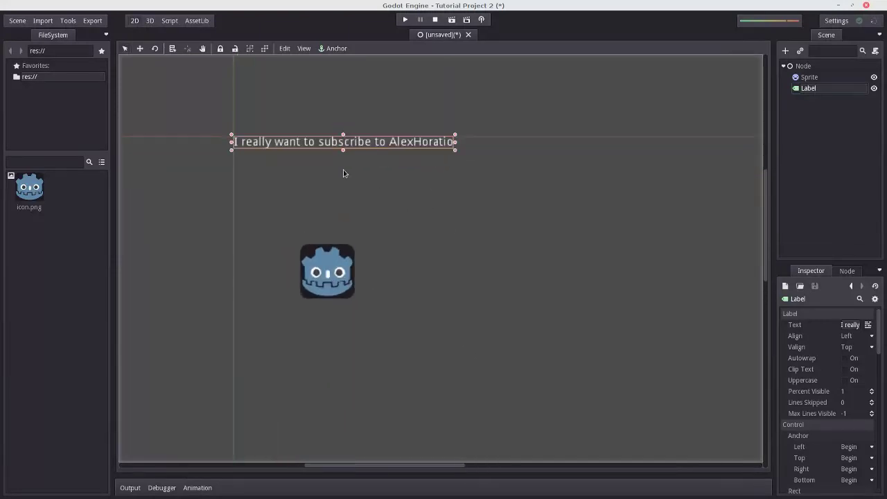
Save the scene as maingame.tscn when prompted on Play, then run the project again.
left_click(406, 21)
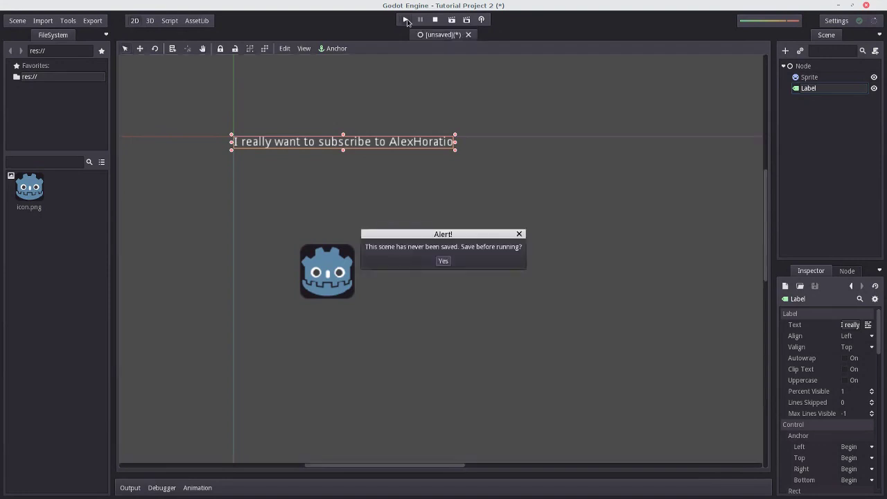
left_click(443, 262)
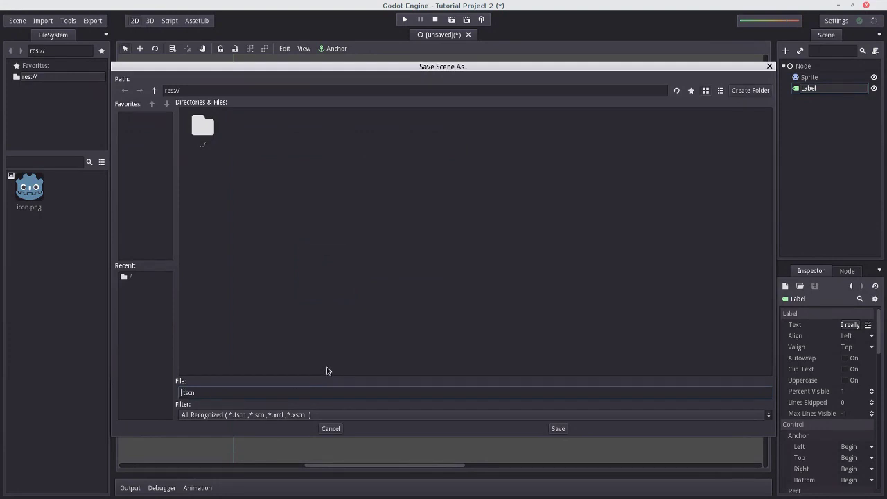
type("maingame")
key("Return")
left_click(405, 20)
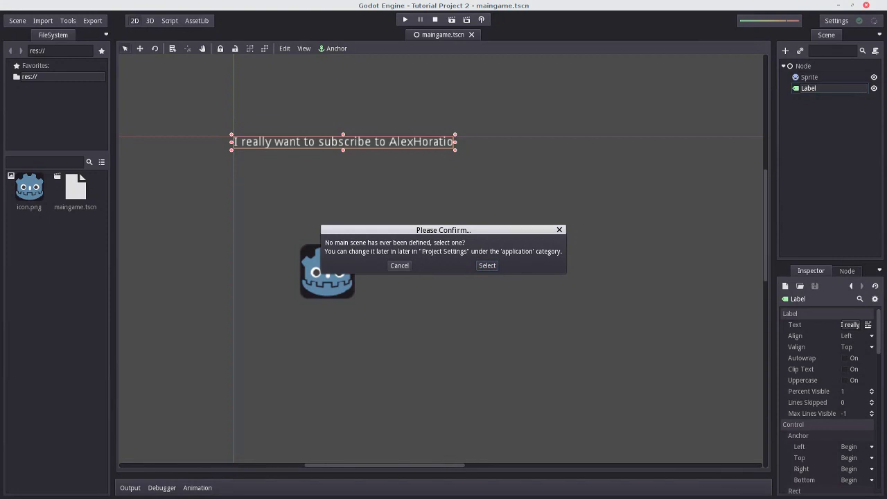
Choose maingame.tscn as the project's main scene.
left_click(487, 266)
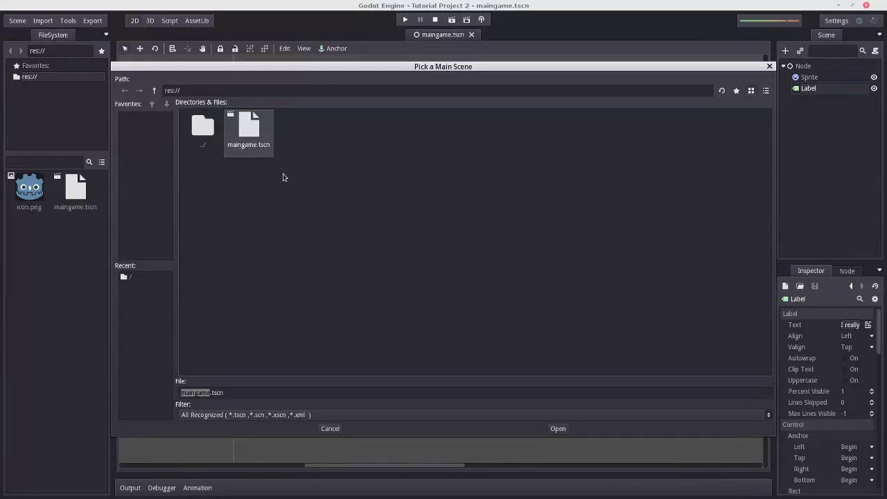
double_click(249, 132)
scroll(526, 346, "down", 6)
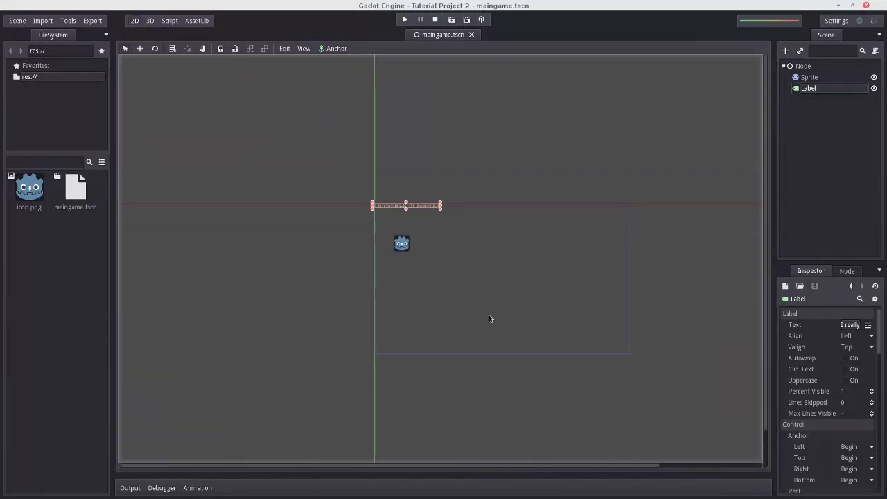
scroll(298, 181, "up", 6)
scroll(491, 140, "up", 2)
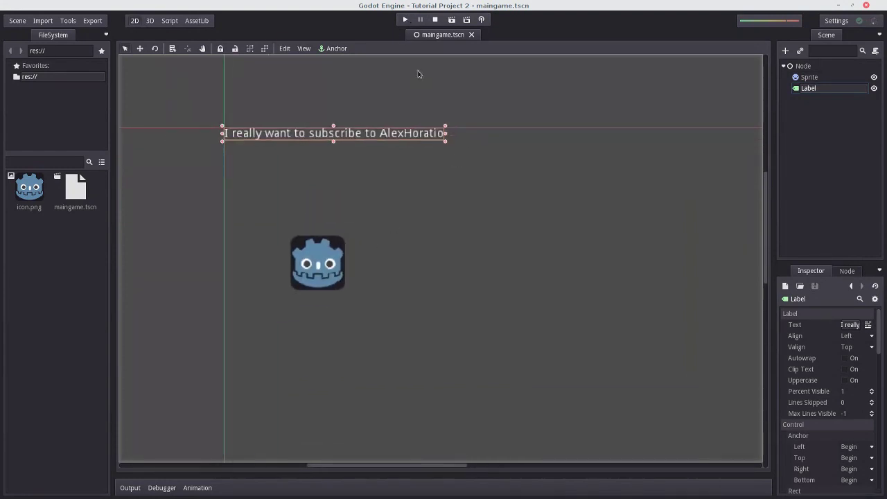
Run the game with F5, view the label text and icon, then close the game window.
key("F5")
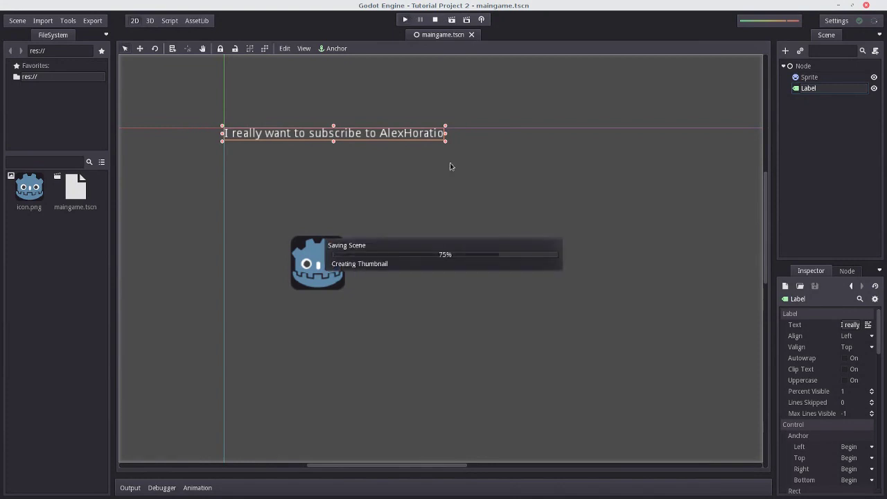
left_click_drag(224, 9, 395, 121)
left_click_drag(431, 204, 429, 207)
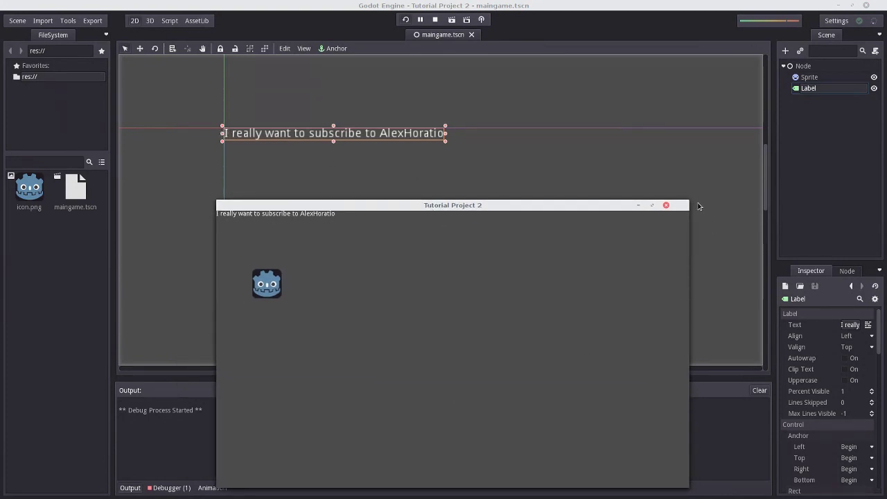
left_click(665, 205)
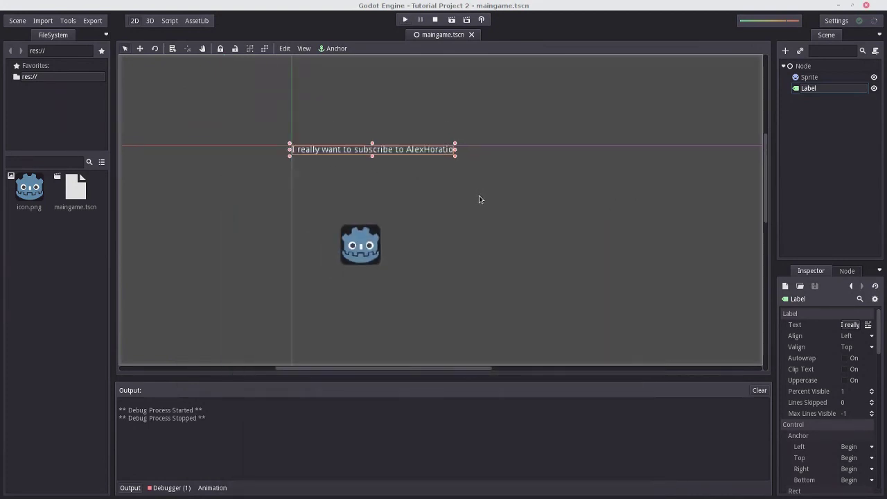
scroll(480, 194, "down", 4)
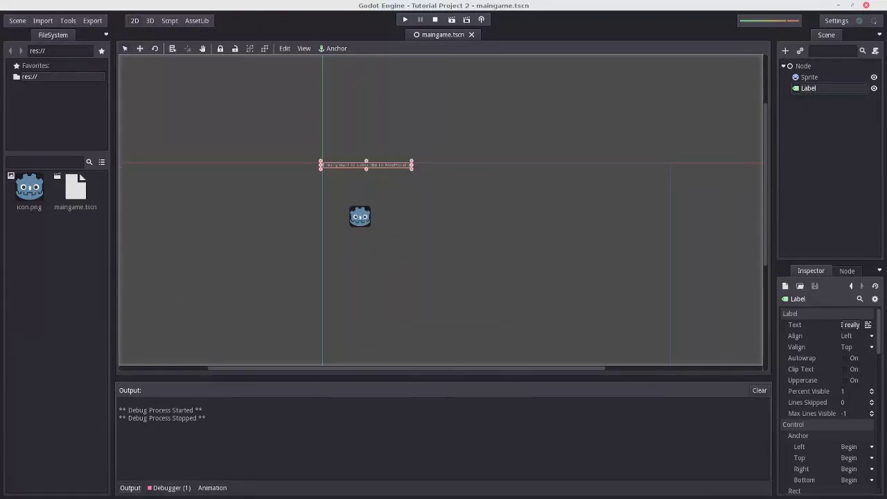
scroll(430, 248, "up", 3)
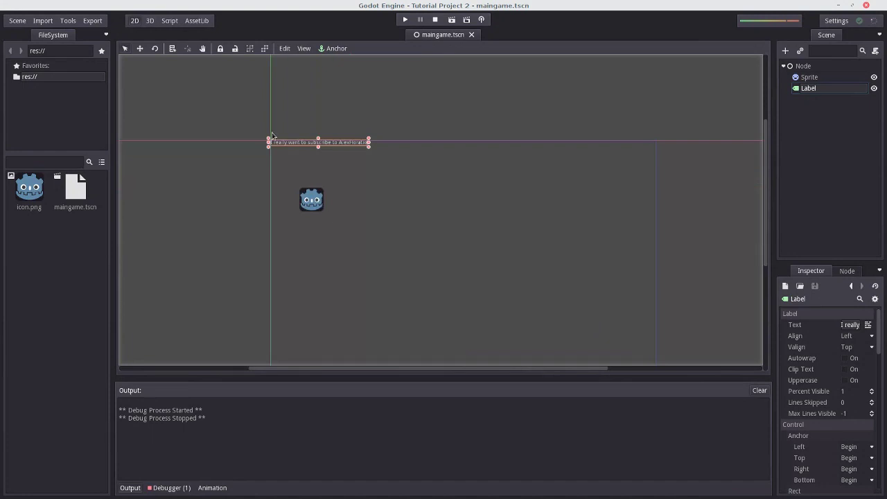
scroll(386, 176, "down", 2)
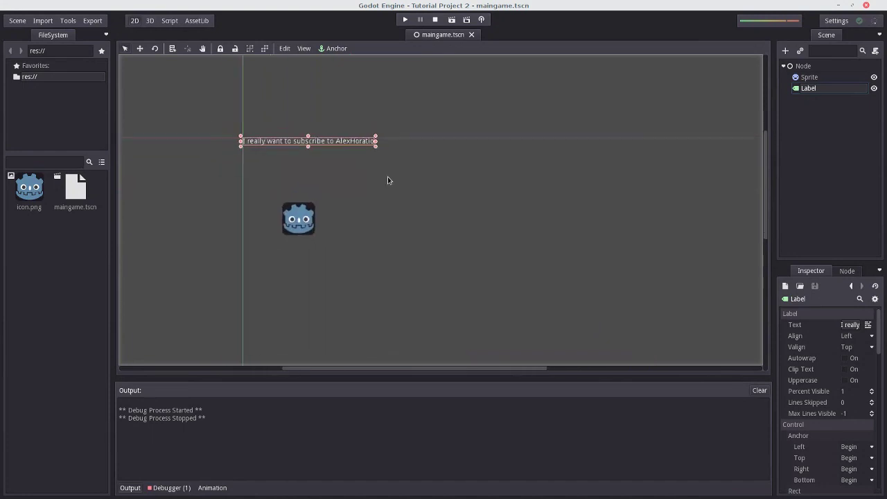
scroll(341, 174, "up", 1)
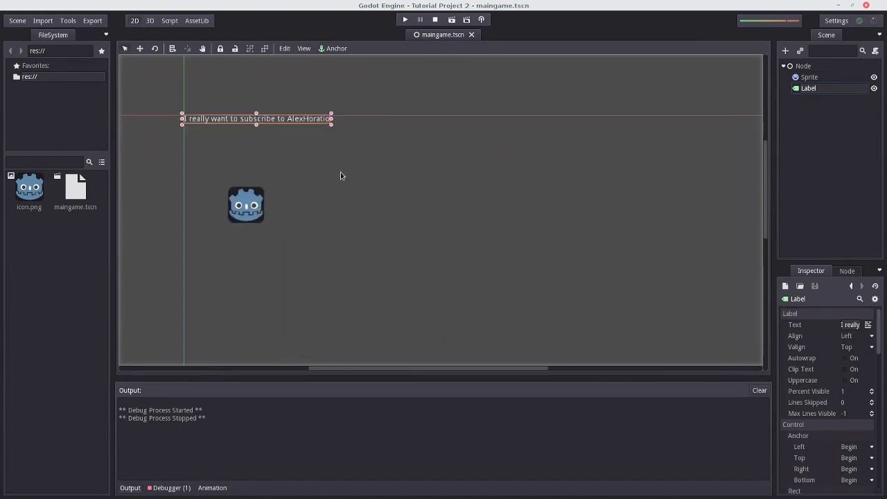
scroll(374, 190, "down", 2)
scroll(356, 187, "up", 1)
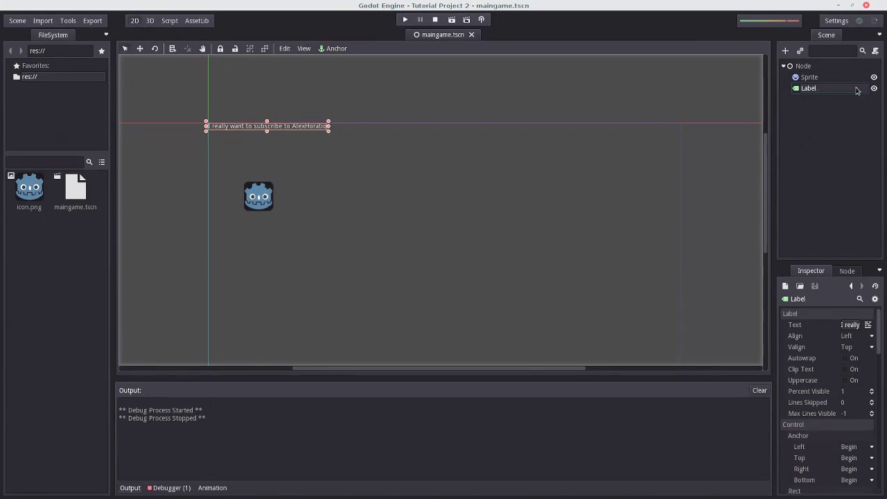
Make the Label a child of the Sprite in the Scene dock.
left_click(807, 78)
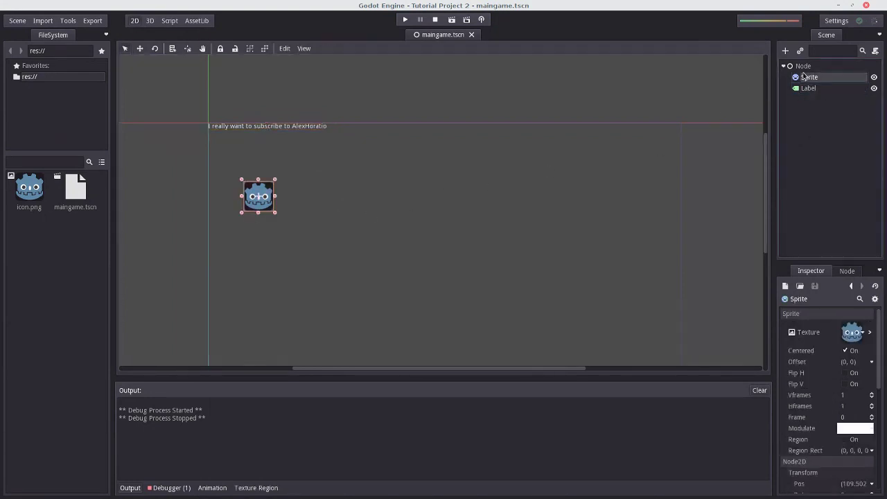
left_click(802, 67)
left_click(805, 89)
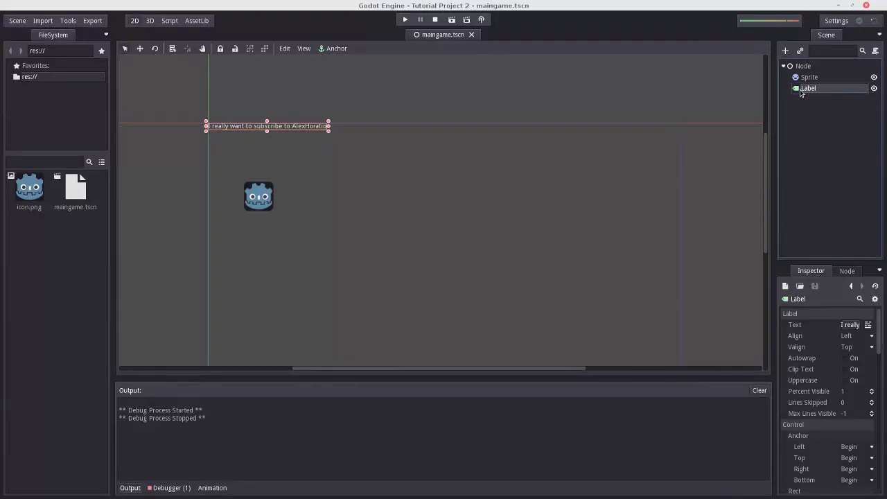
left_click_drag(797, 91, 806, 81)
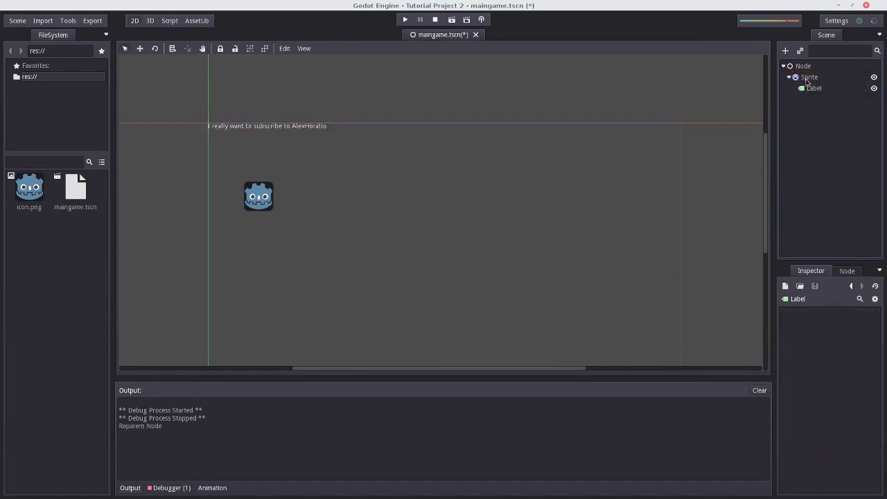
Drag the Sprite down-right with its child Label, then return the Label under the root Node.
left_click(802, 91)
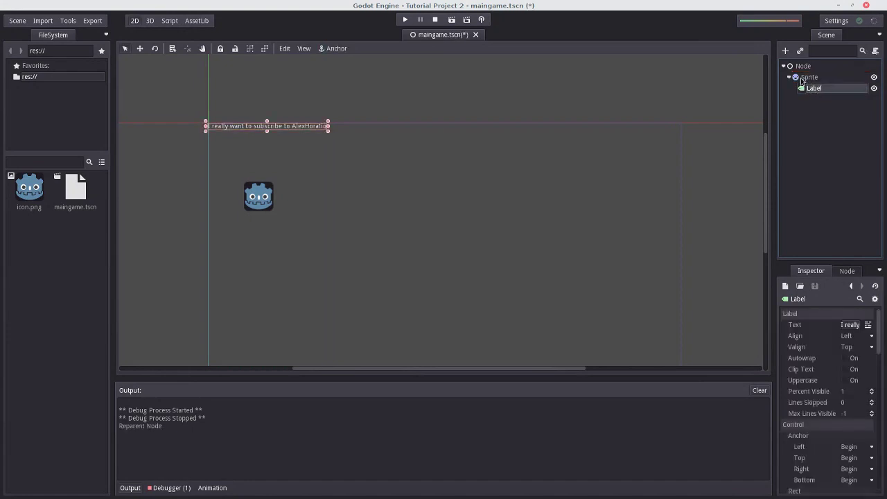
left_click(802, 79)
left_click(803, 87)
left_click(802, 79)
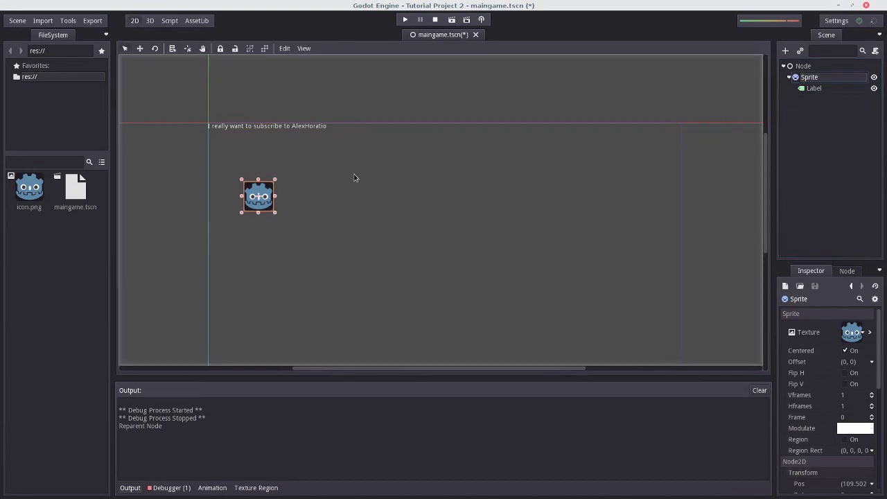
left_click_drag(269, 209, 298, 240)
left_click(816, 89)
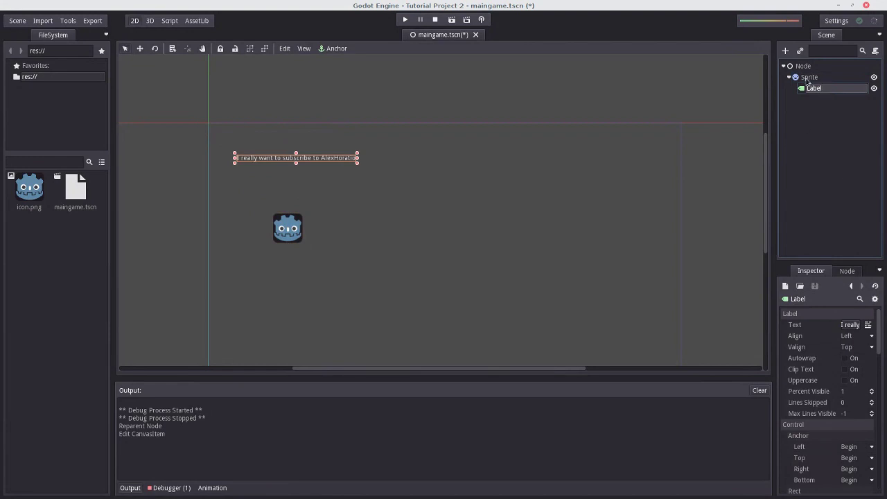
left_click_drag(814, 94, 802, 70)
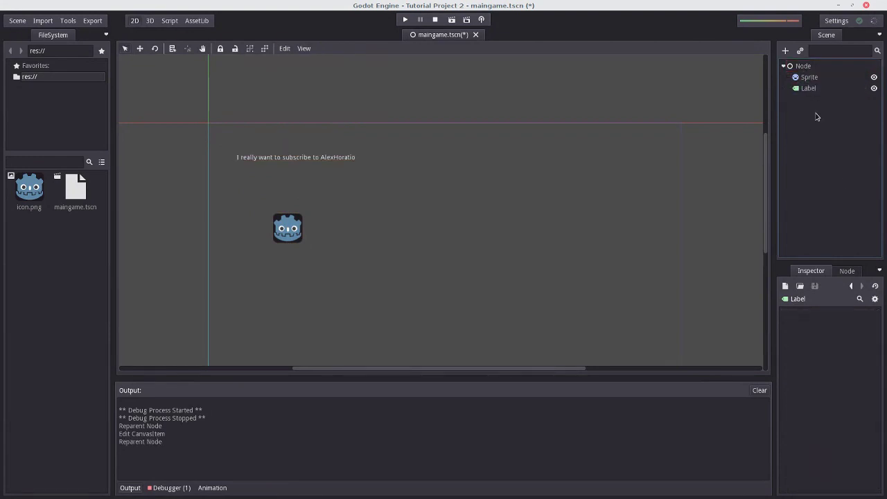
Shift the Sprite slightly right and make it a child of the Label.
left_click(810, 78)
left_click(809, 89)
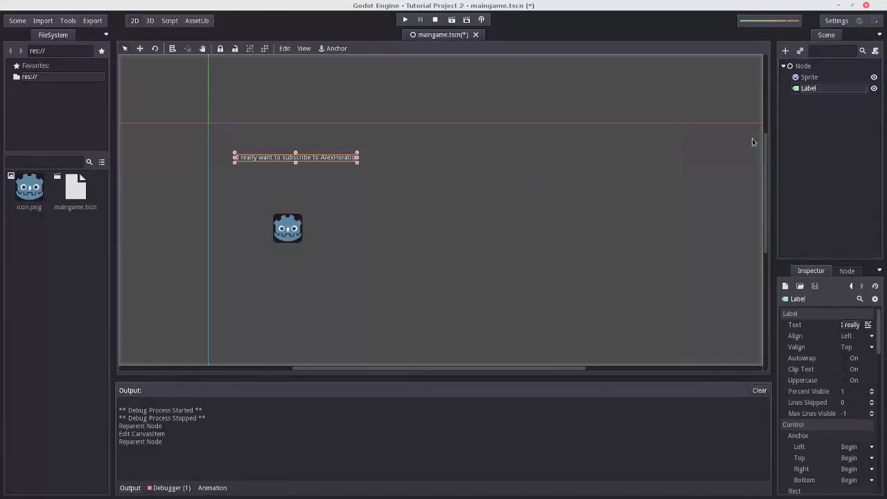
left_click(821, 78)
left_click_drag(295, 237, 304, 243)
left_click_drag(810, 82, 810, 88)
Move the Label together with its child Sprite, then undo a separate Sprite move.
left_click(810, 77)
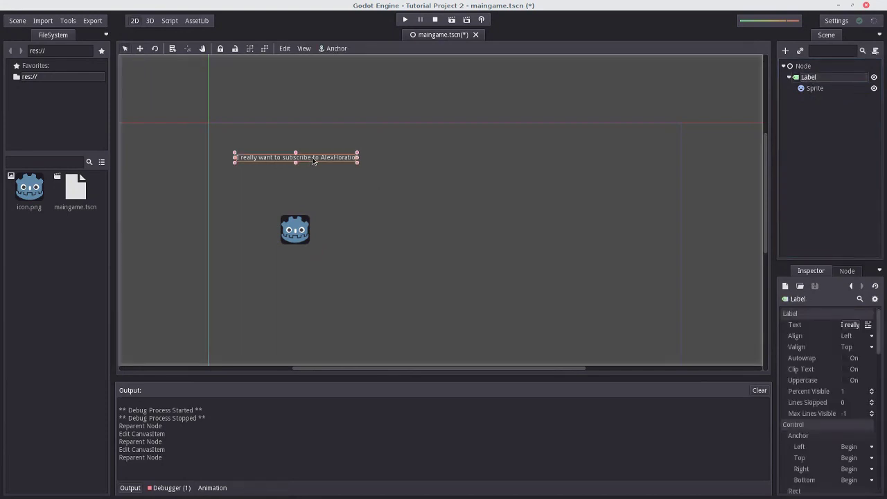
mouse_move(339, 158)
left_mouse_down()
mouse_move(350, 160)
mouse_move(356, 180)
mouse_move(351, 161)
left_mouse_up()
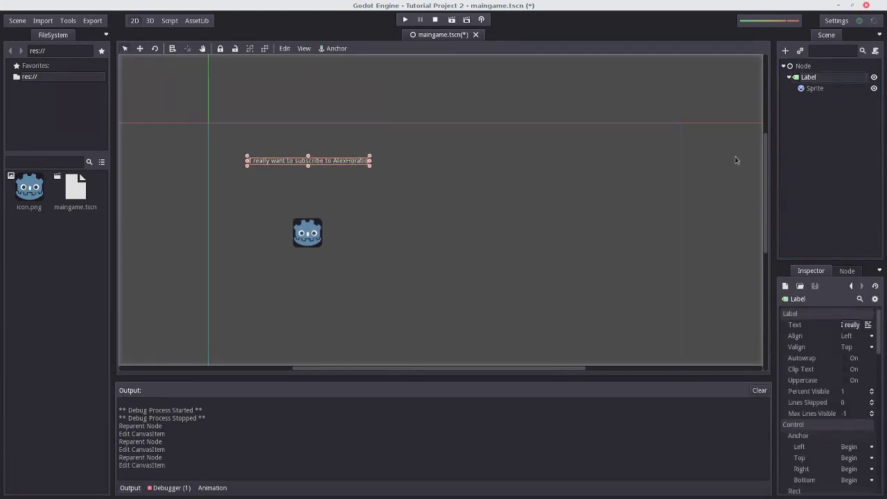
left_click(811, 90)
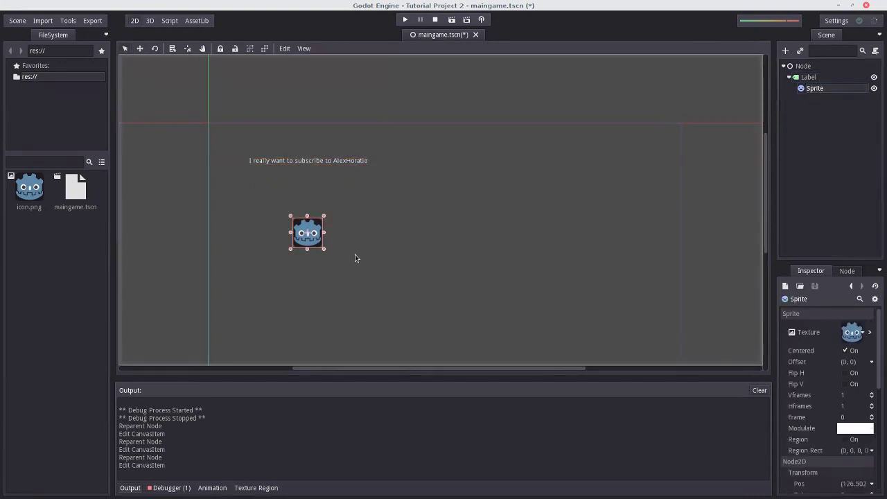
left_click_drag(316, 246, 322, 269)
key("ctrl+z")
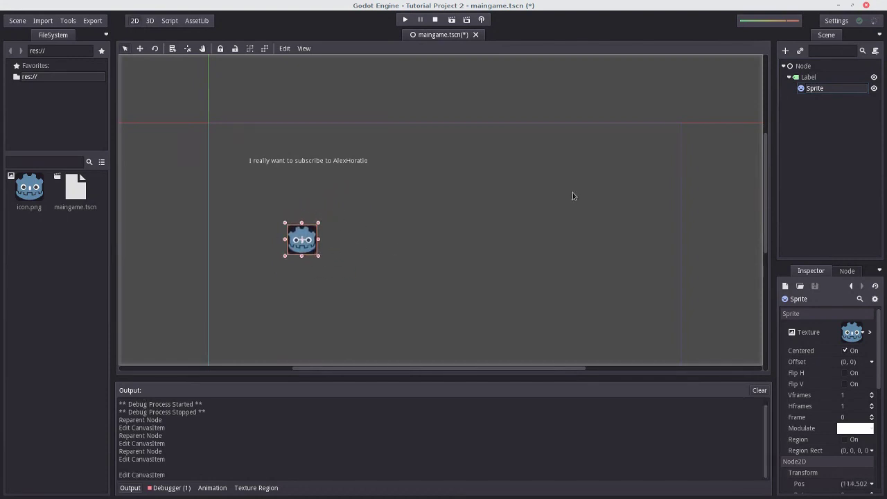
Return the Sprite to being a direct child of the root Node, after Label.
left_click(832, 67)
left_click(825, 88)
left_click_drag(826, 89, 829, 67)
scroll(434, 222, "up", 1)
scroll(368, 128, "up", 2)
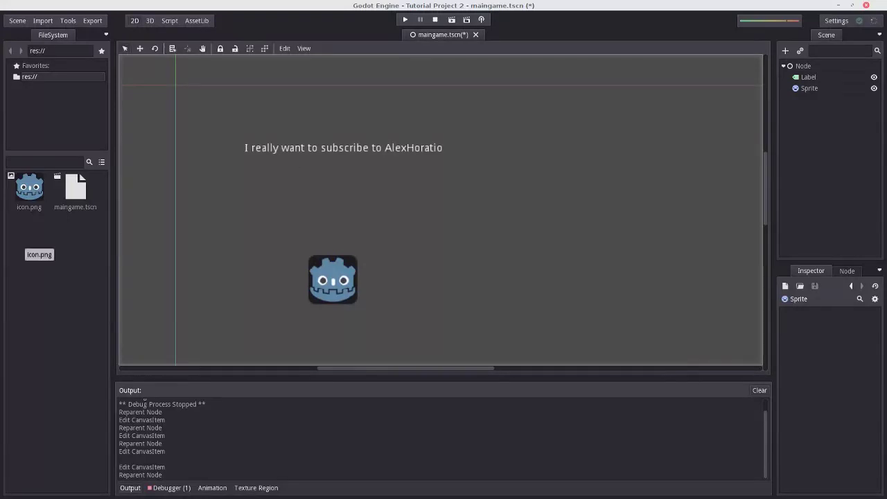
scroll(451, 248, "down", 3)
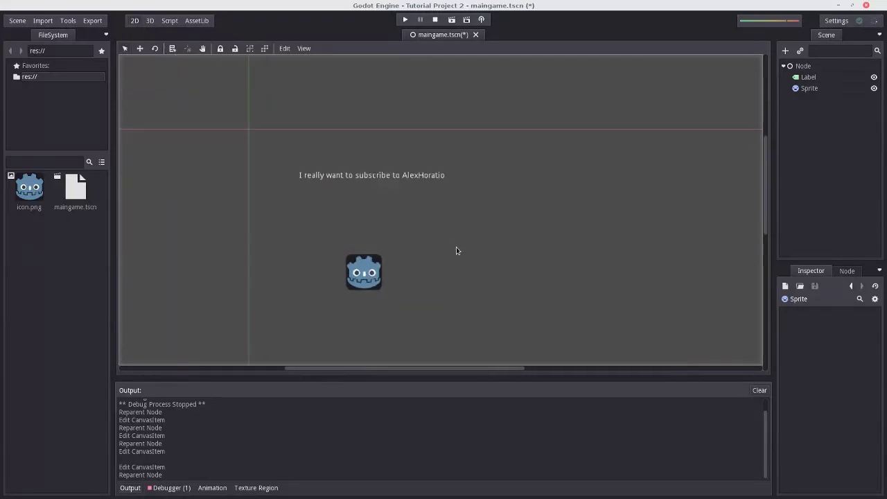